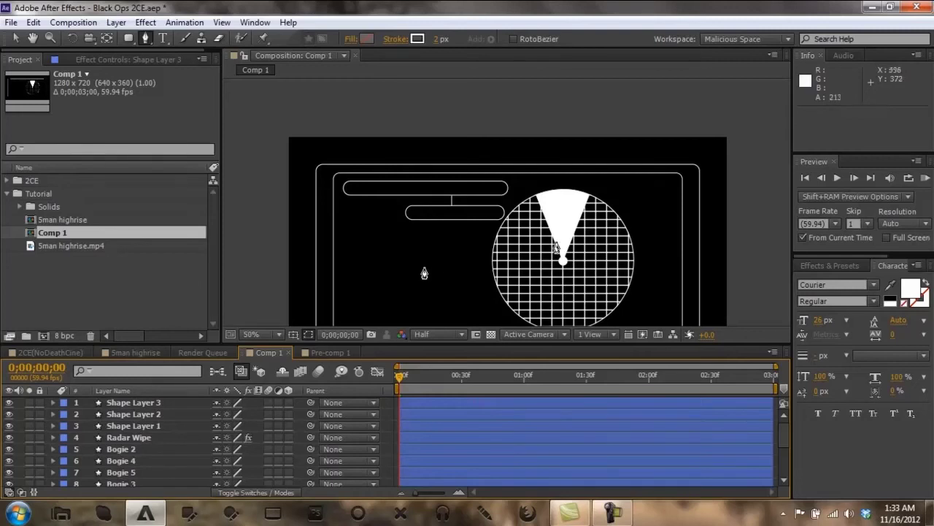
Draw a two-point Pen path from the inner border to the upper info box's left end
key(".")
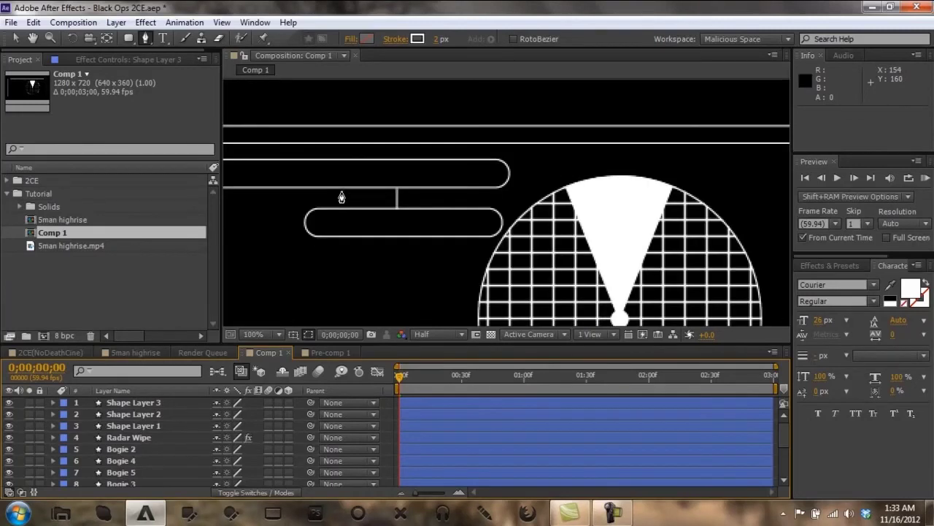
key("h")
left_click_drag(342, 192, 582, 203)
key("g")
key(".")
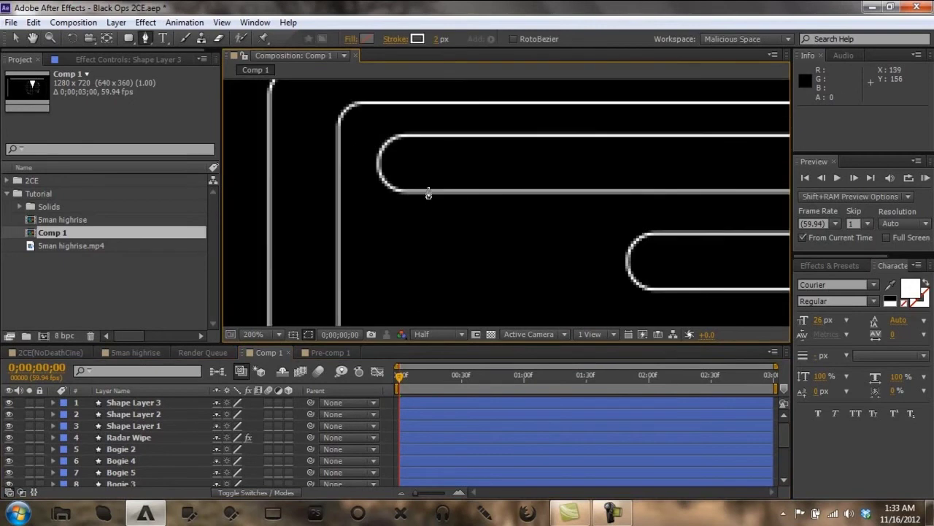
left_click(337, 167)
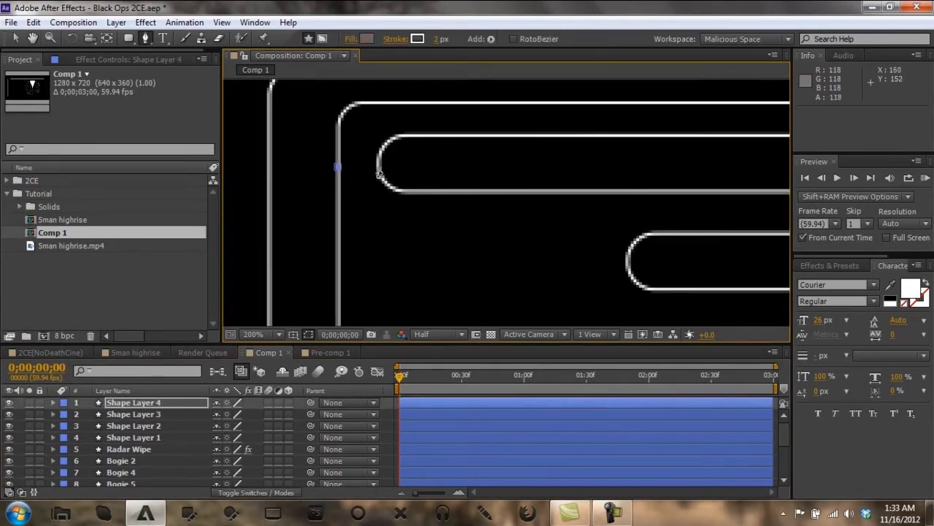
left_click(378, 168)
key("comma")
key("comma")
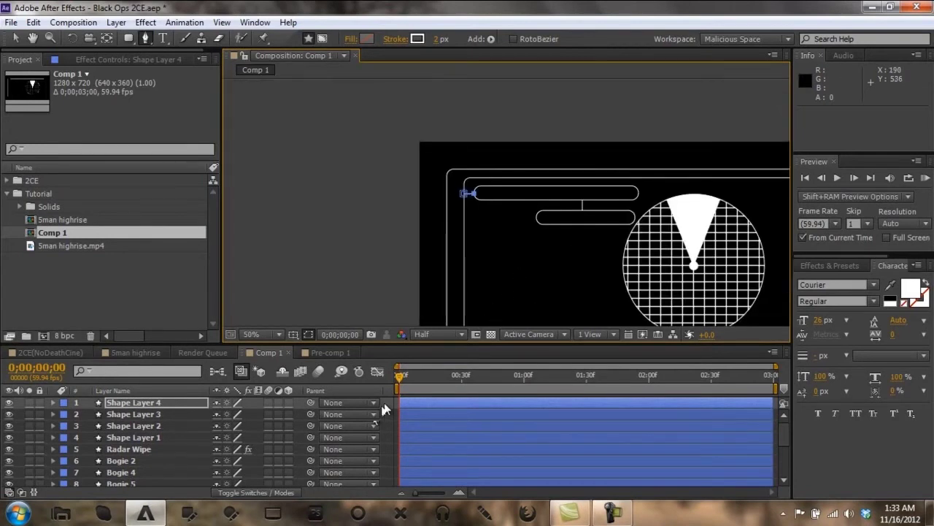
key("h")
mouse_move(506, 246)
left_mouse_down()
mouse_move(376, 183)
mouse_move(363, 214)
mouse_move(411, 203)
left_mouse_up()
key("g")
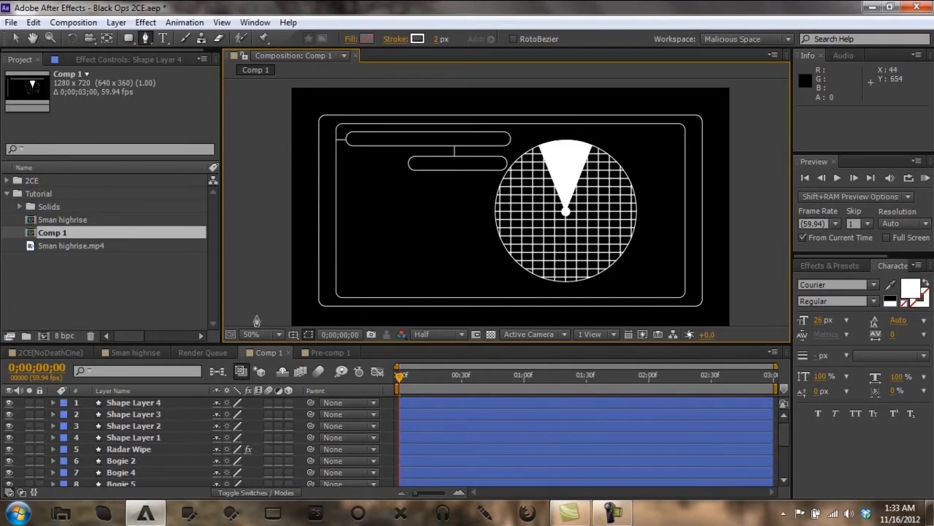
left_click(77, 357)
left_click(266, 351)
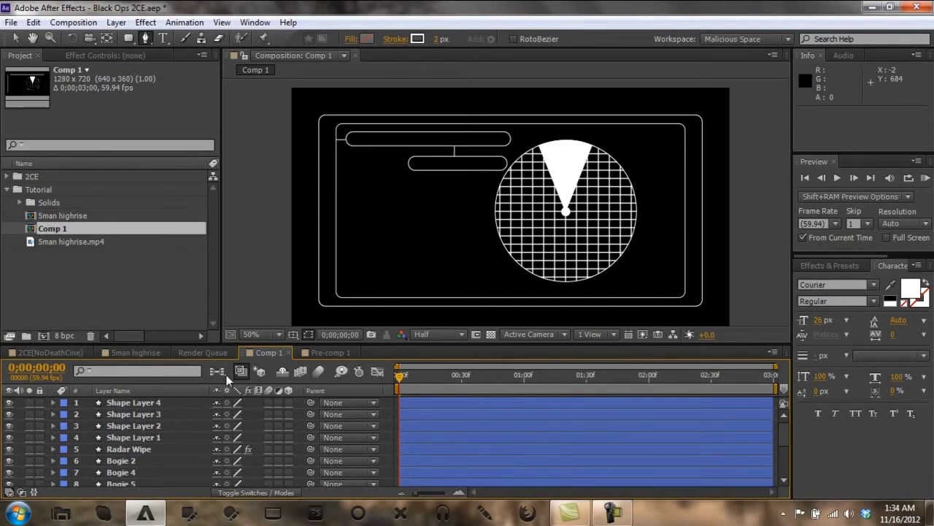
Rename Shape Layer 1 to 'Info Box LG' and Shape Layer 2 to 'Info Box SM'
right_click(140, 437)
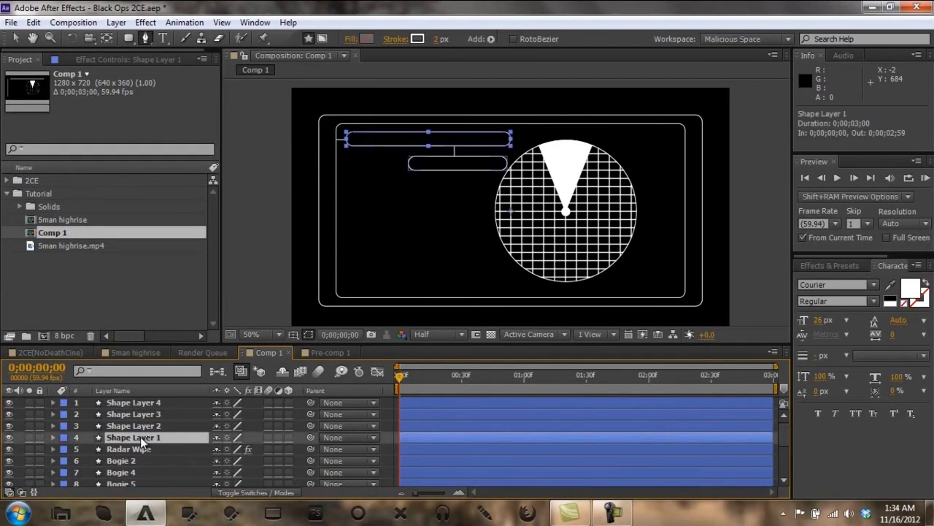
left_click(321, 70)
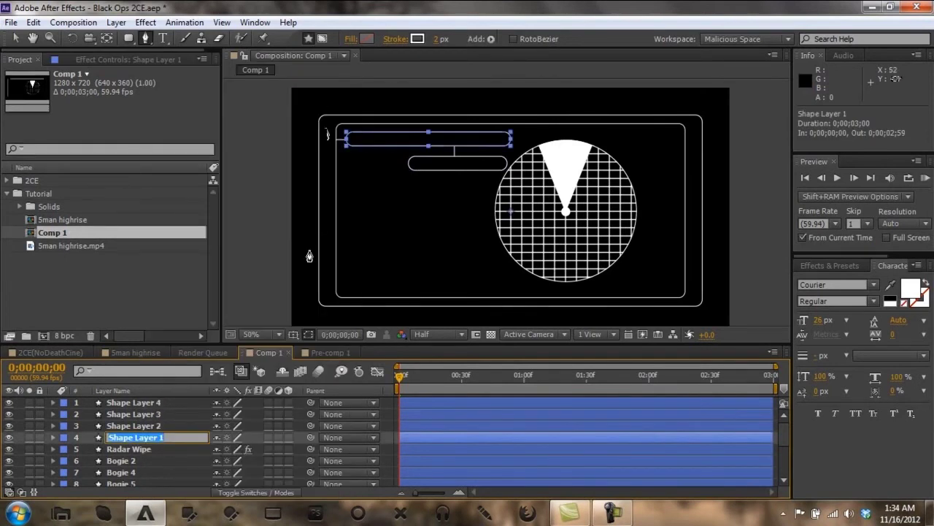
type("Info Box")
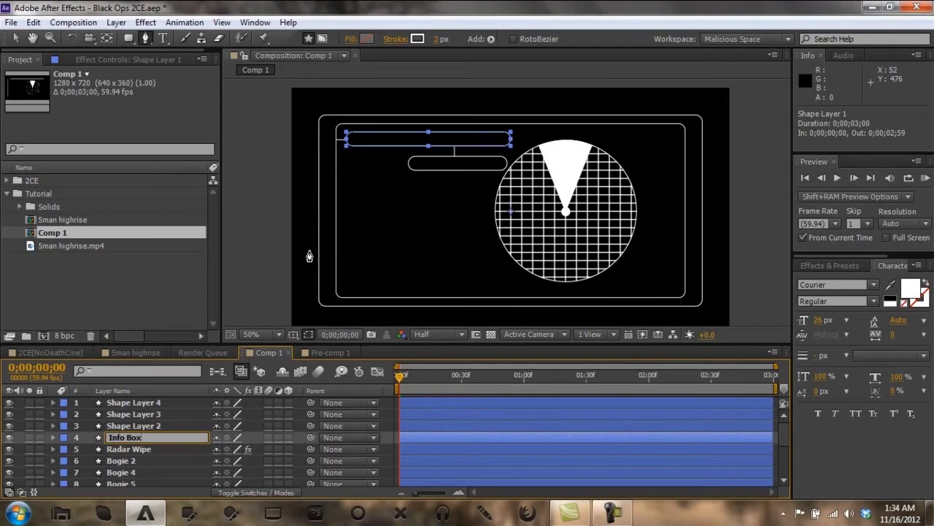
type(" LG")
key("Return")
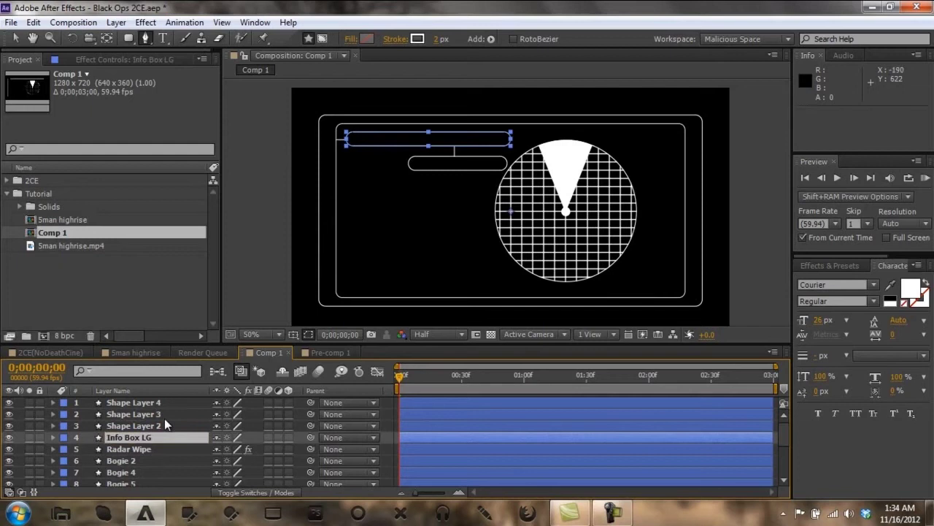
right_click(155, 426)
left_click(339, 69)
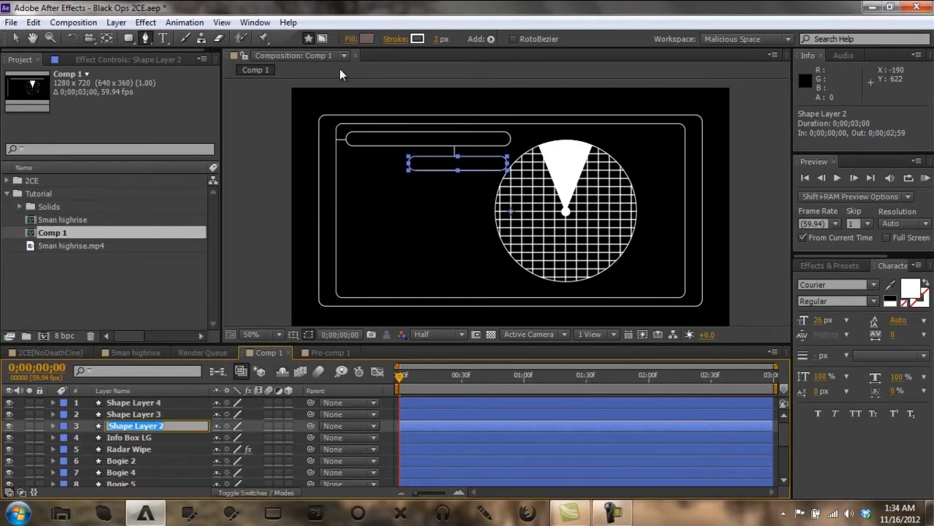
type("Info Box SM")
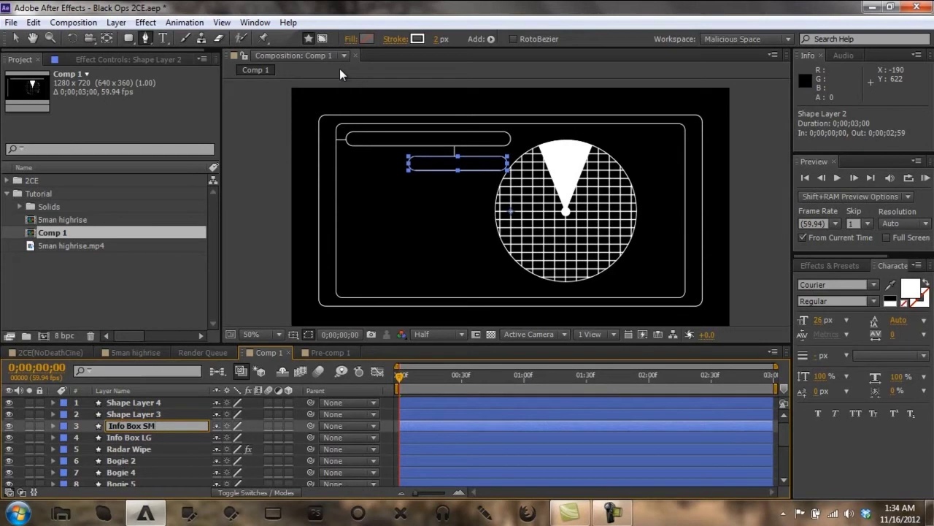
left_click(152, 413)
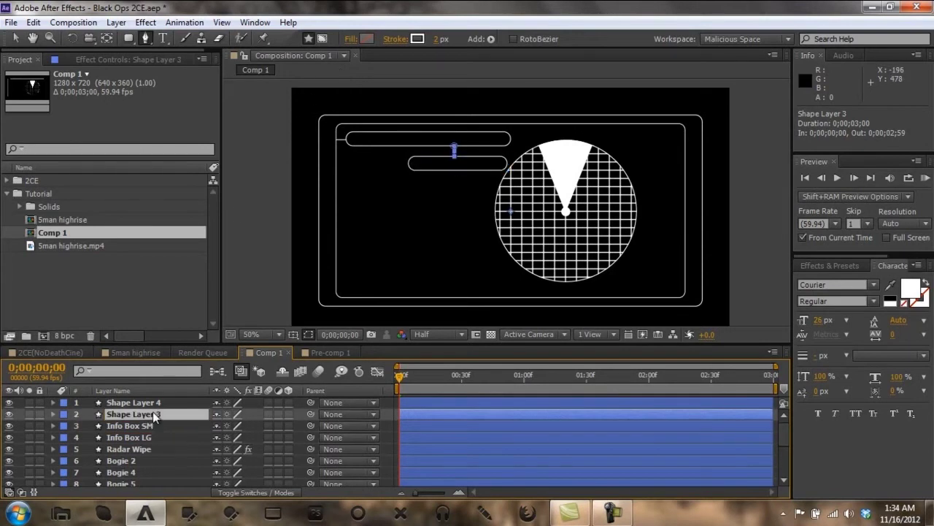
Rename Shape Layers 3 and 4 to 'Connection from LG to SM' and 'Connection from Border to LG'
right_click(153, 411)
left_click(337, 70)
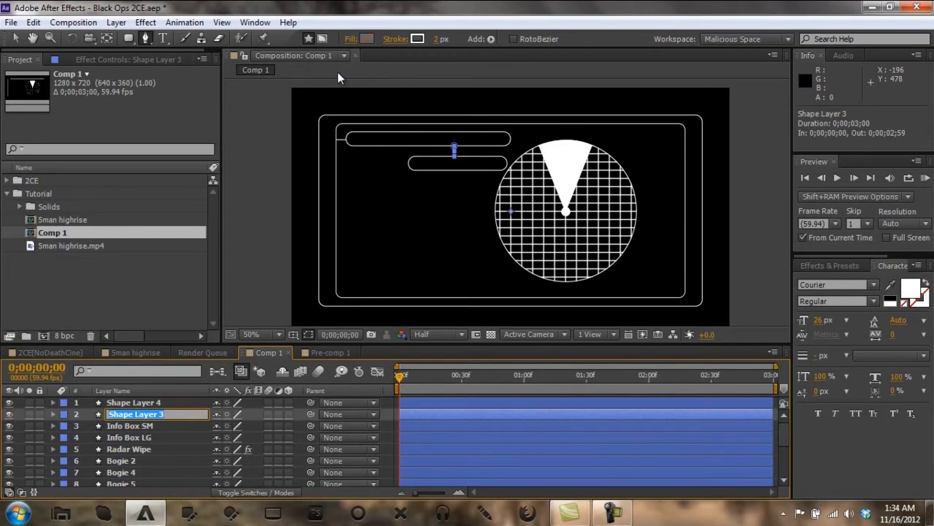
type("Conn")
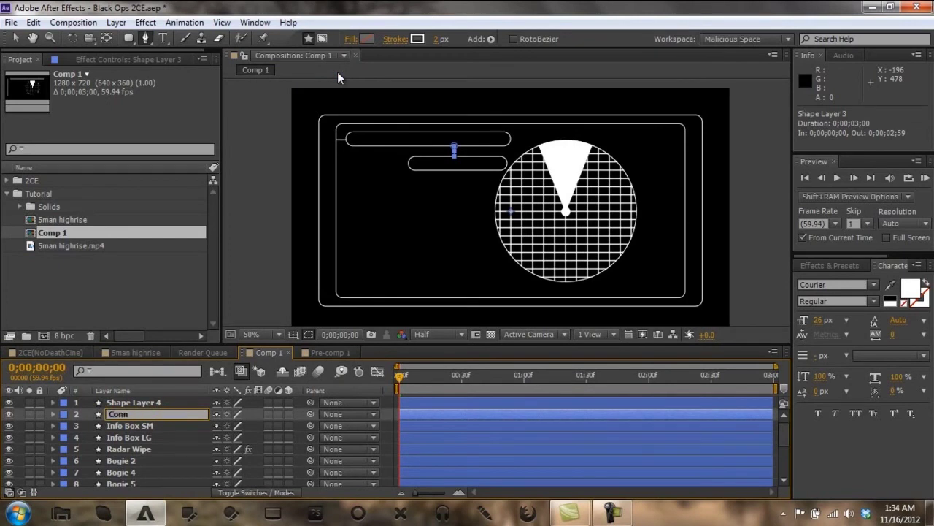
type("ection from LG to SM")
right_click(135, 405)
left_click(322, 73)
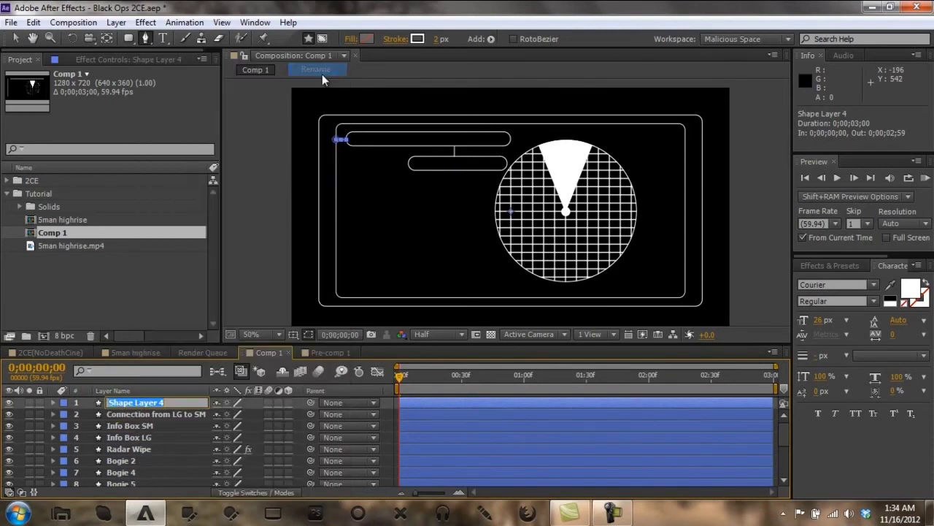
type("Connec")
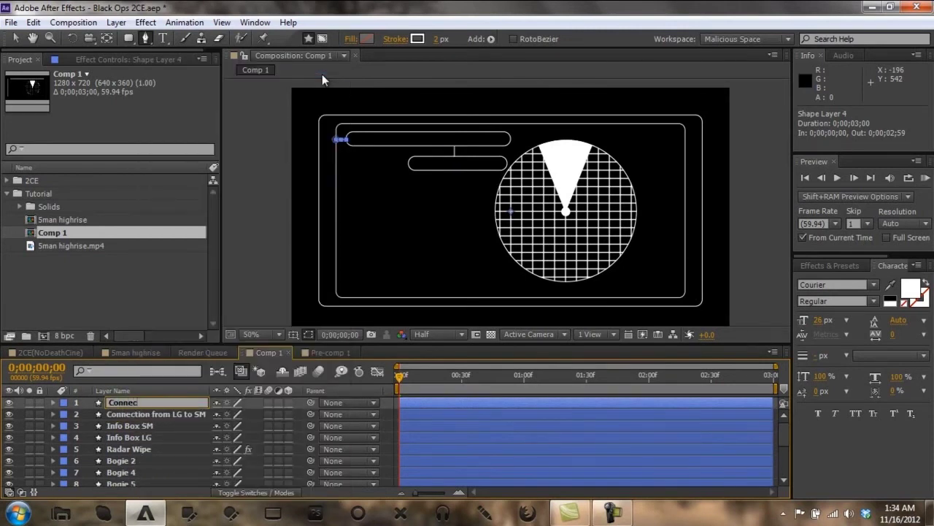
type("tion from Border to")
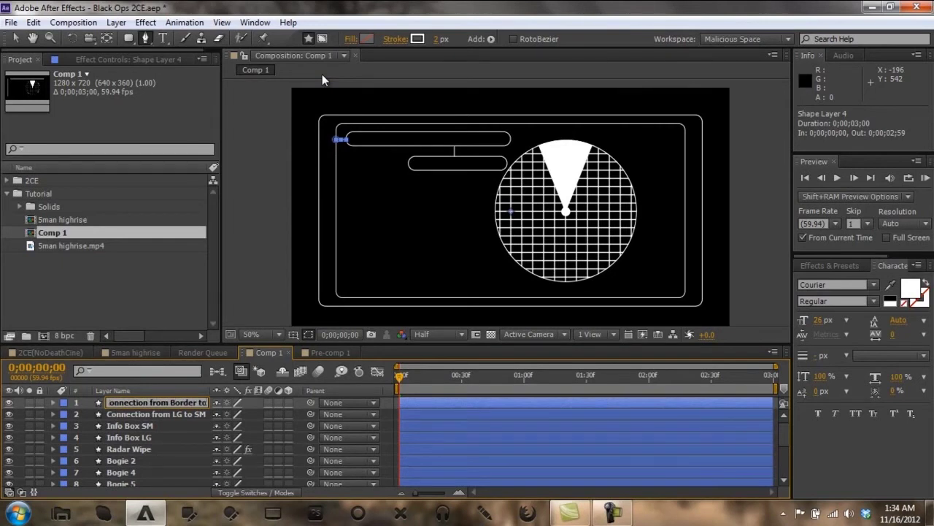
type(" LG")
key("Return")
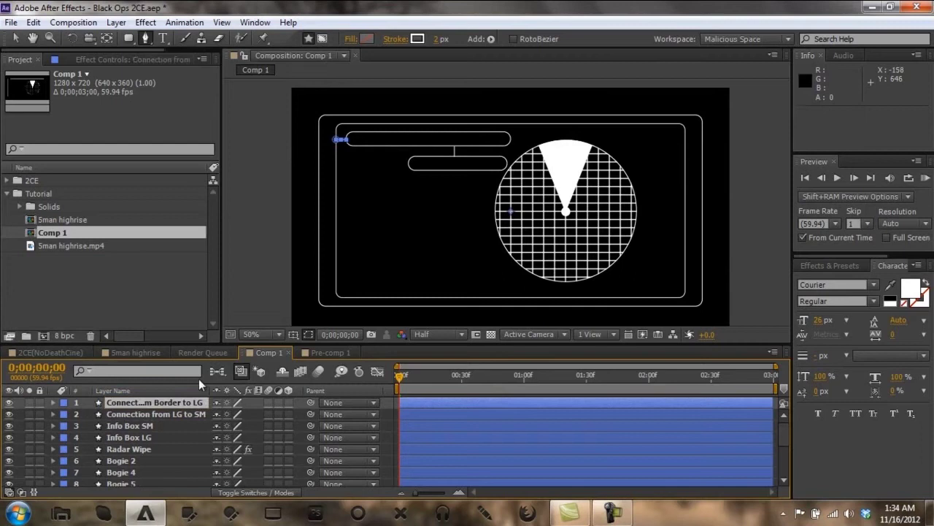
left_click(390, 401)
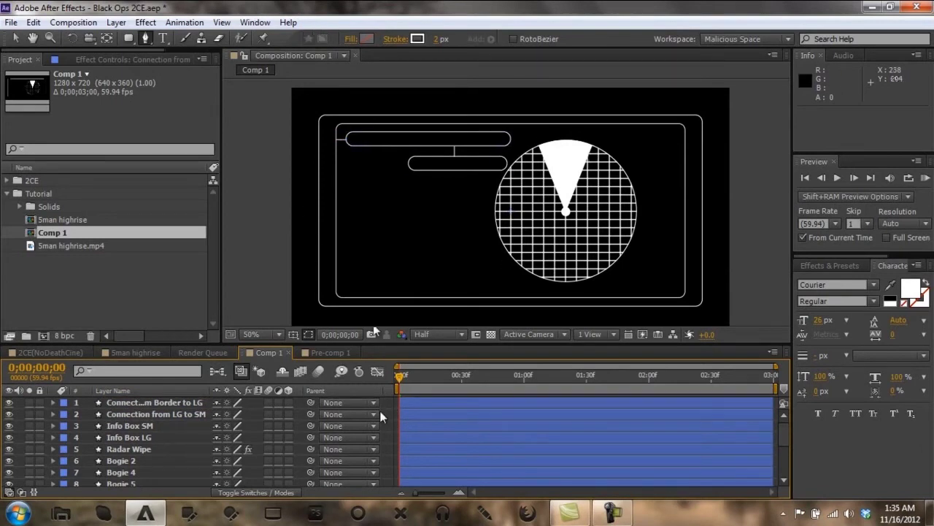
Create a 'Targets Aquired:' text layer and drag it into the upper HUD info box
right_click(305, 274)
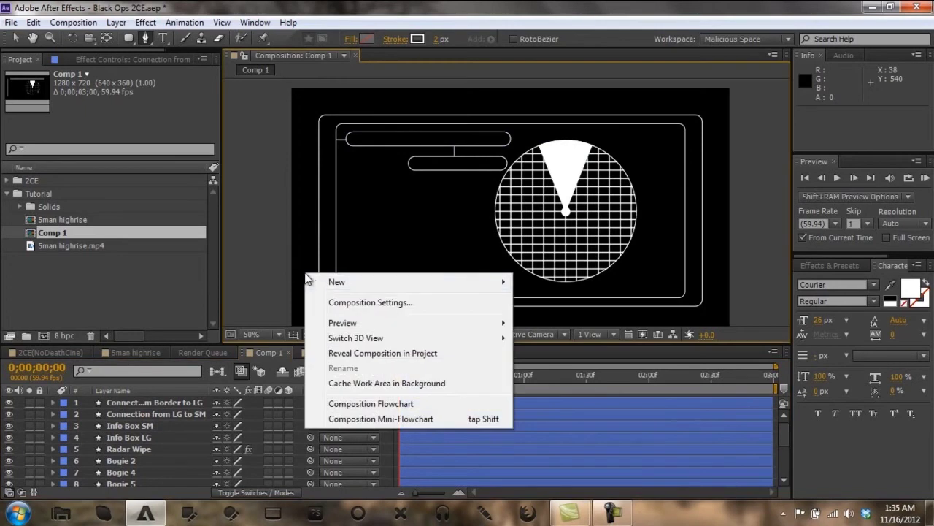
mouse_move(355, 287)
left_click(559, 300)
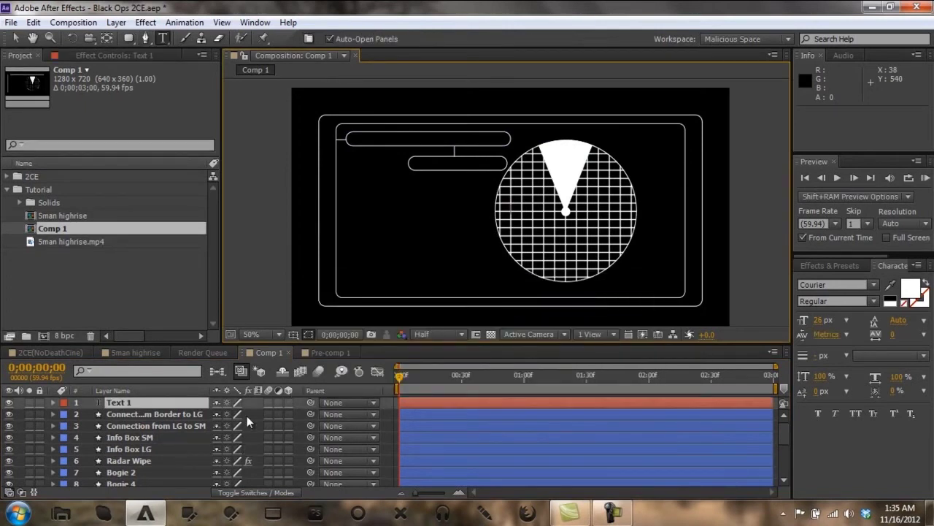
left_click(166, 401)
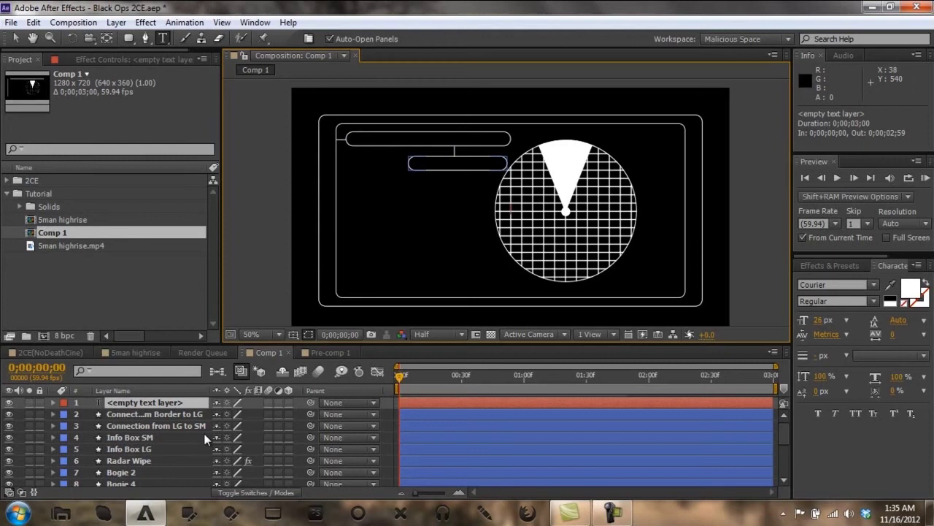
type("Targets")
type(" Acq")
type("uired")
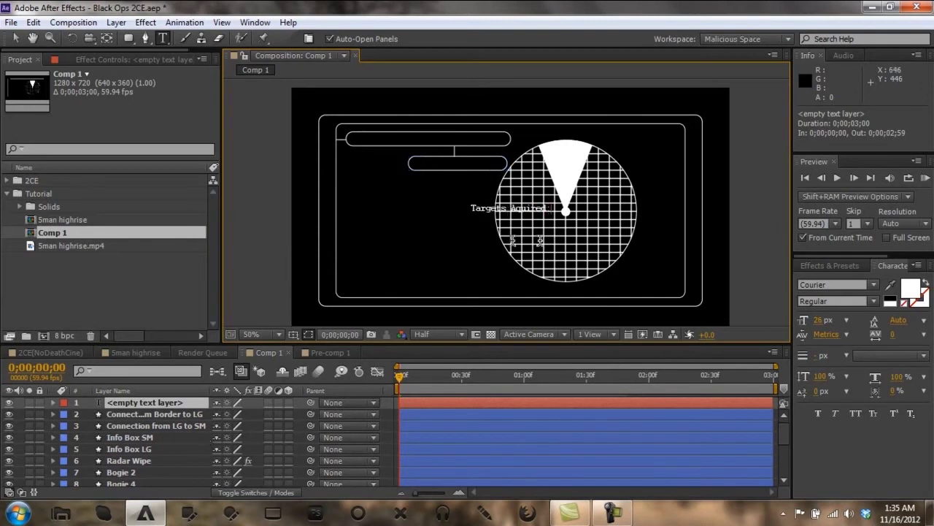
left_click_drag(496, 258, 374, 186)
key("KP_Enter")
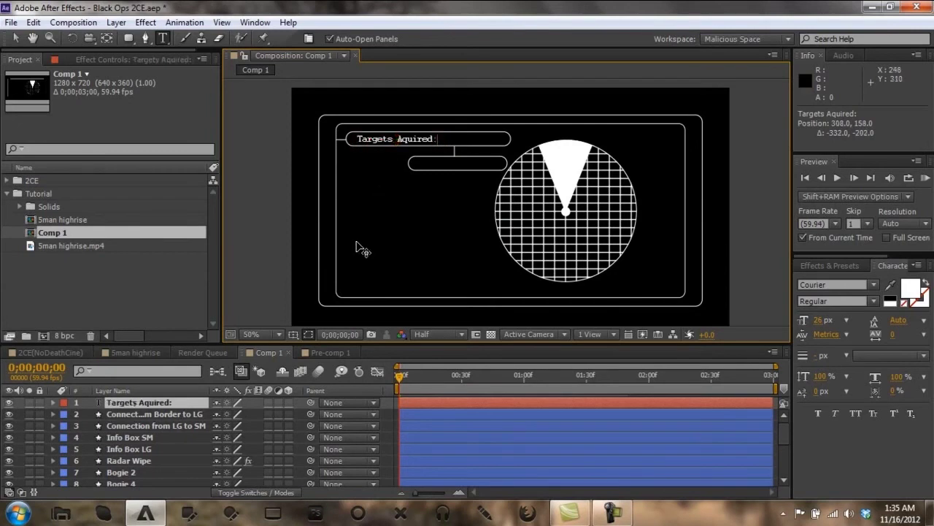
left_click(384, 410)
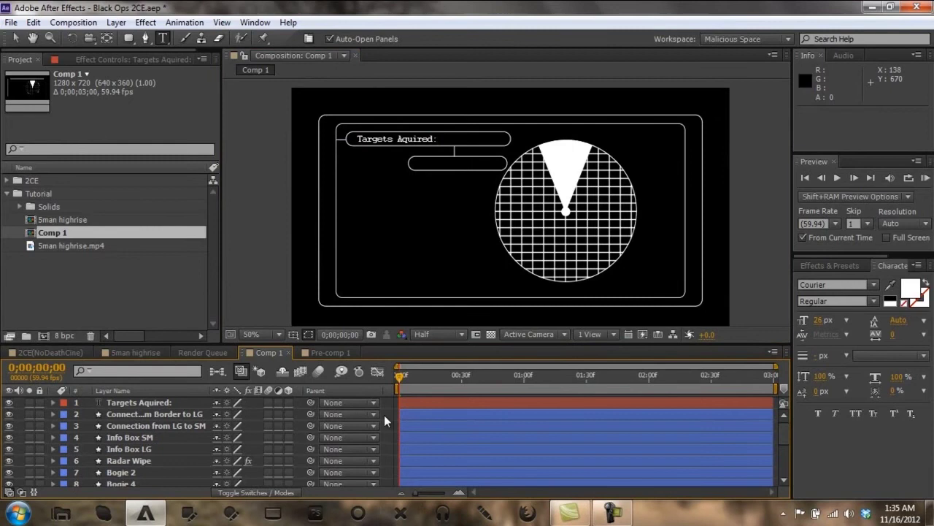
Add a '5' text layer right of 'Targets Aquired:' in the top info box
right_click(307, 266)
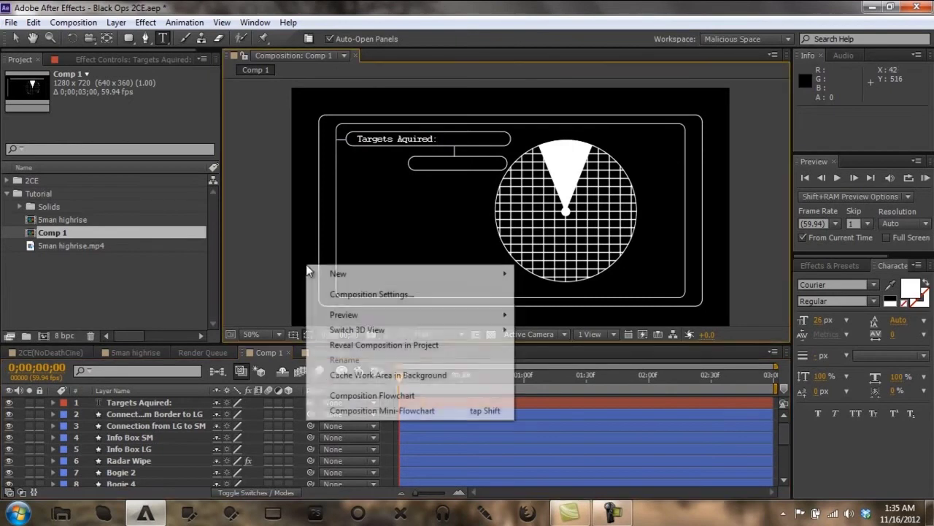
left_click(467, 138)
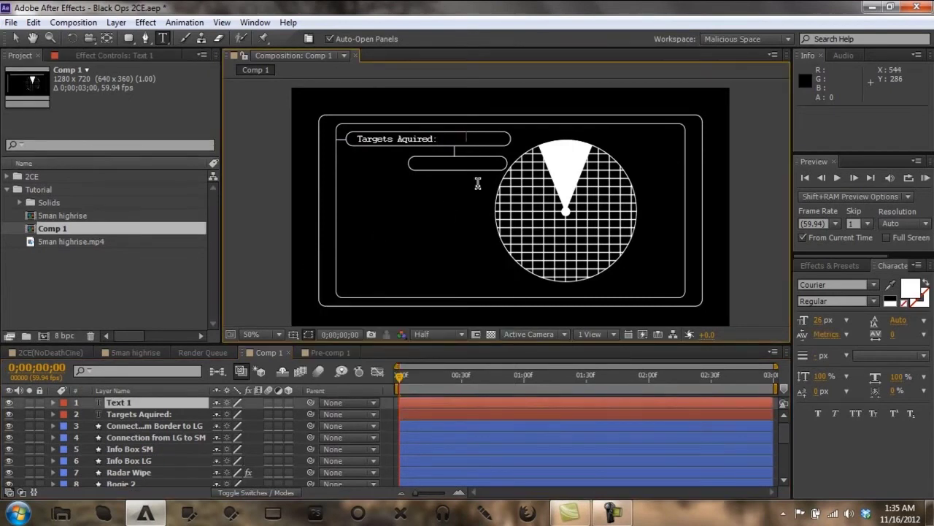
type("5")
left_click_drag(486, 194, 497, 196)
key("KP_Enter")
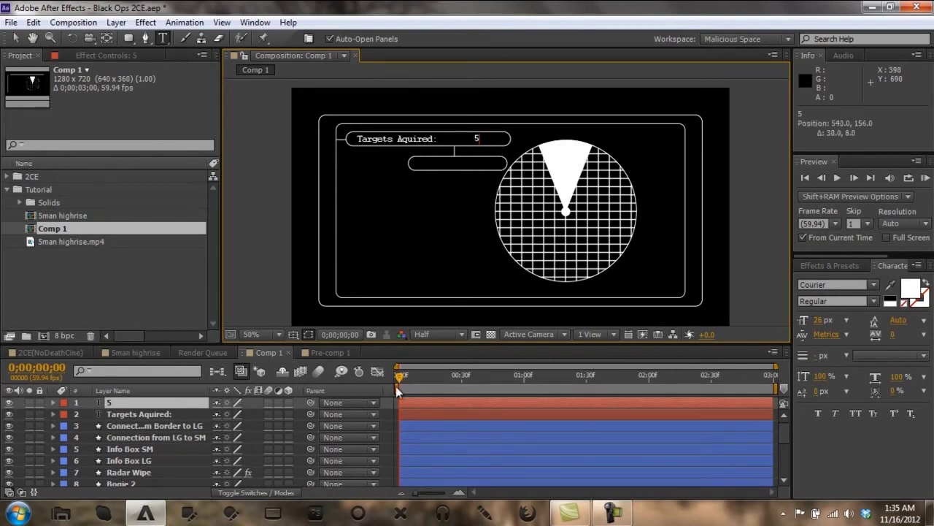
left_click(386, 403)
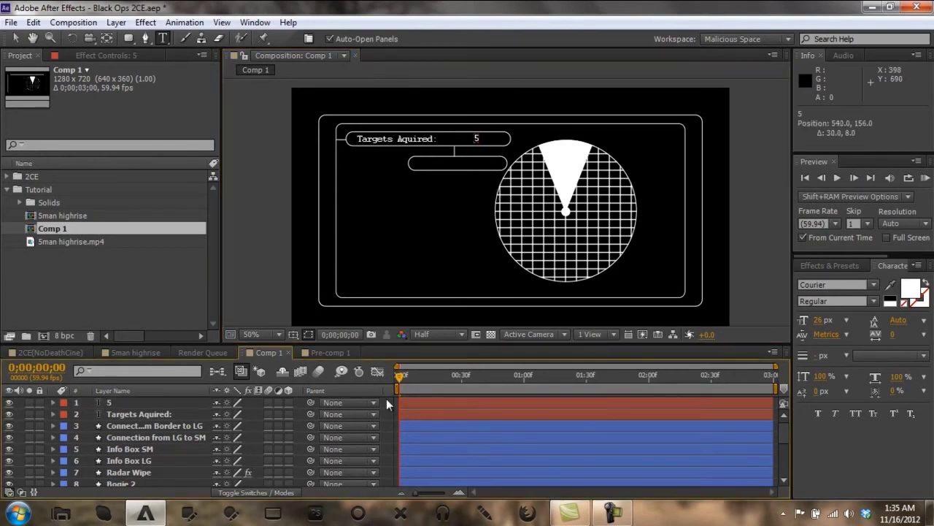
left_click(139, 405)
key("Return")
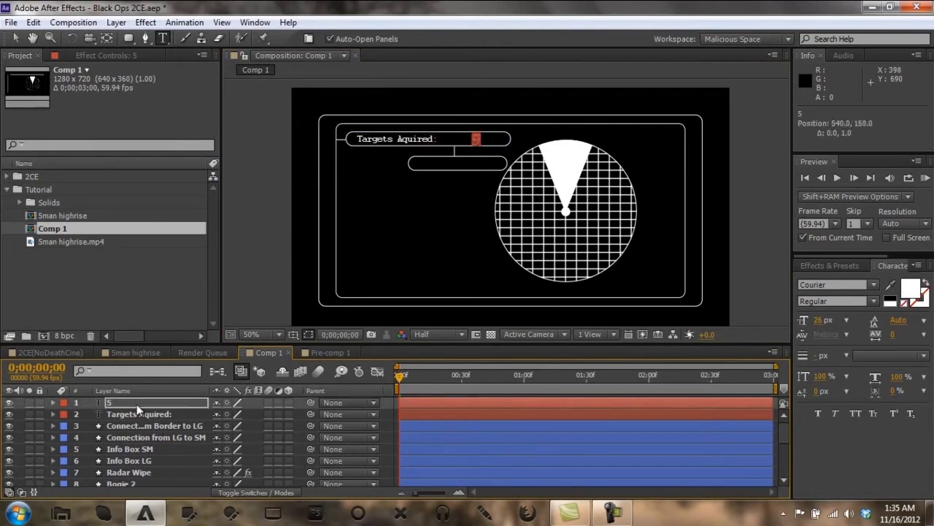
left_click(386, 421)
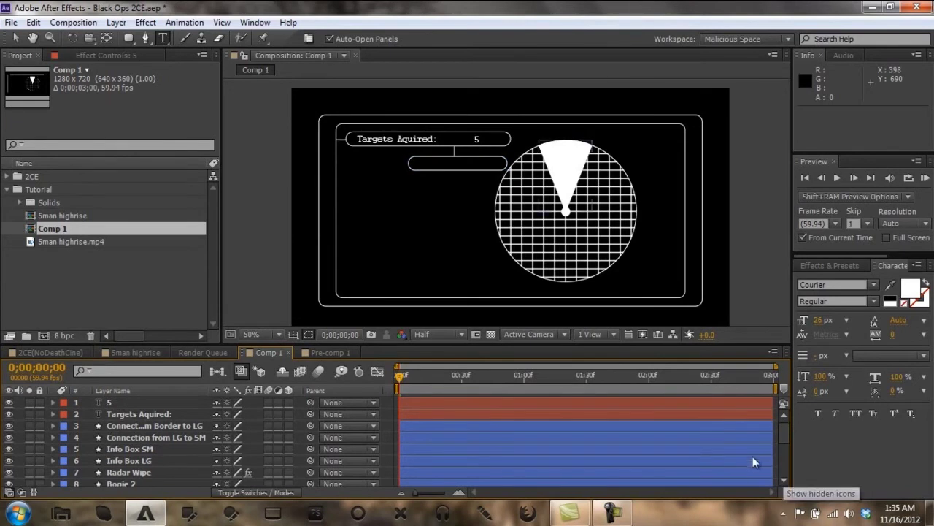
Type 'Engage!' into the lower HUD box, nudge it into place, and preview the radar sweep
left_click(430, 166)
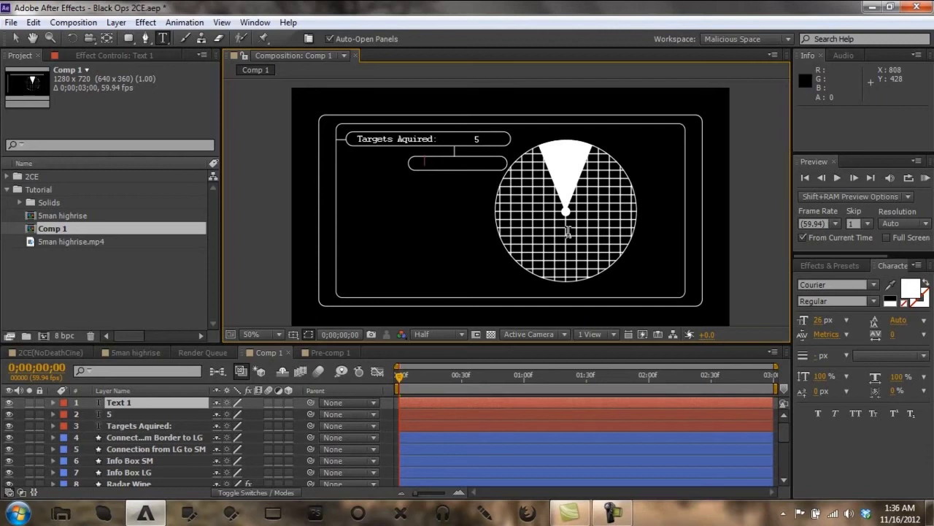
type("Engage!")
left_click_drag(482, 227, 511, 232)
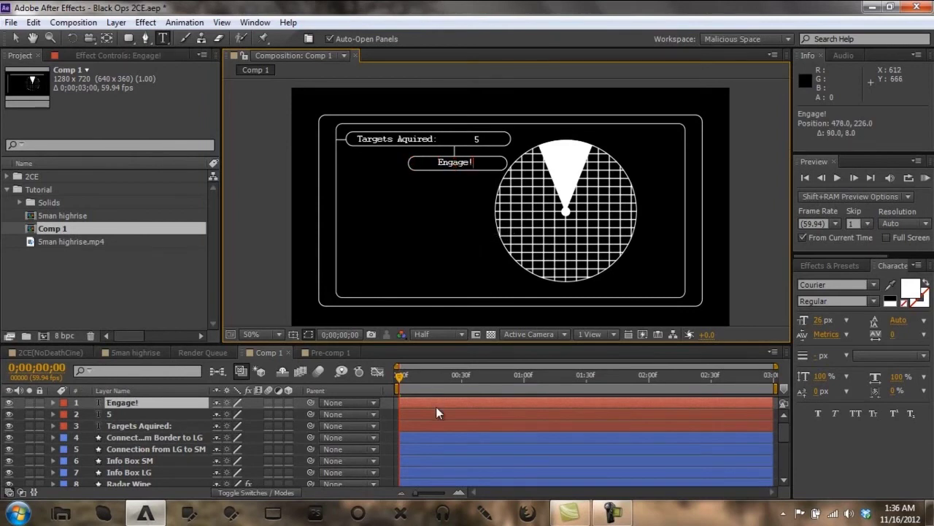
key("F2")
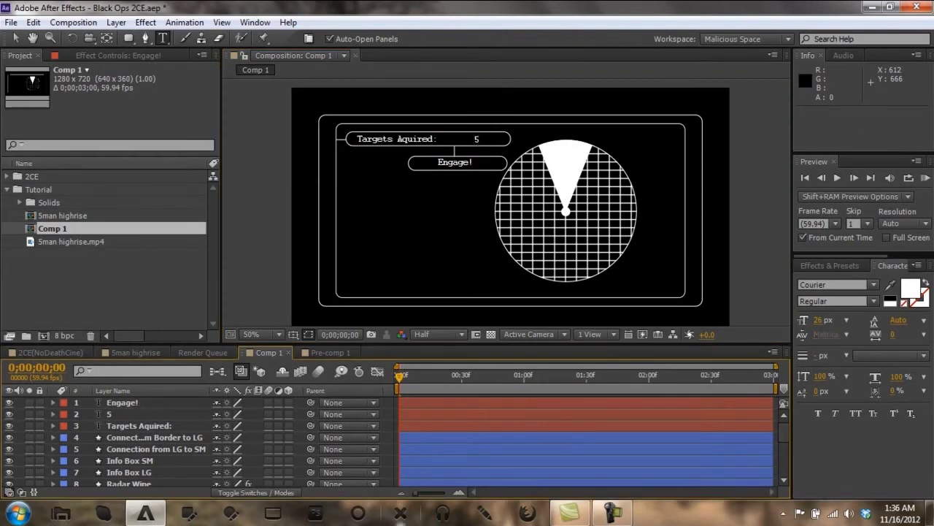
left_click(132, 406)
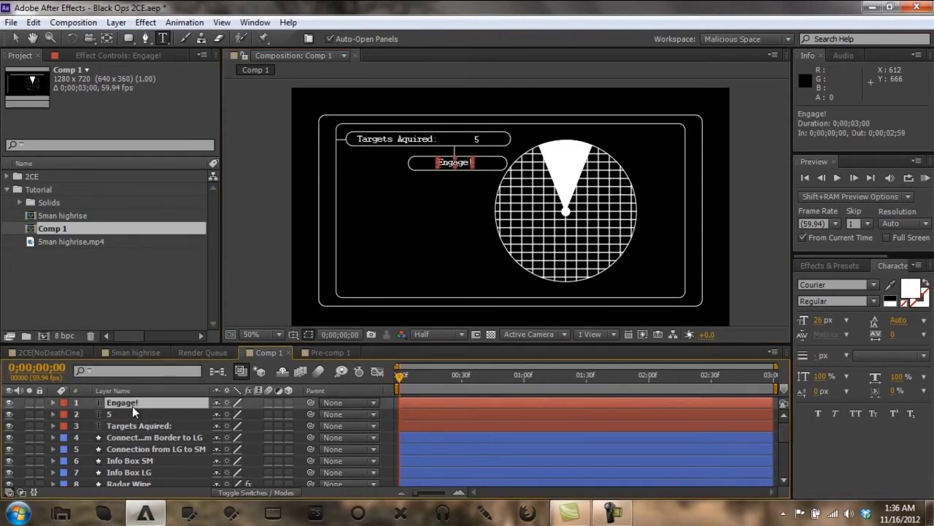
key("Down")
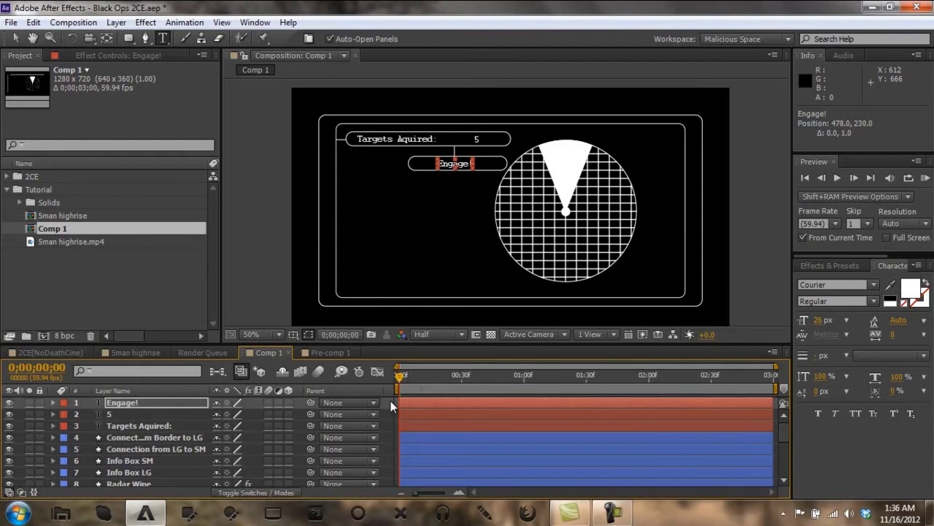
key("F2")
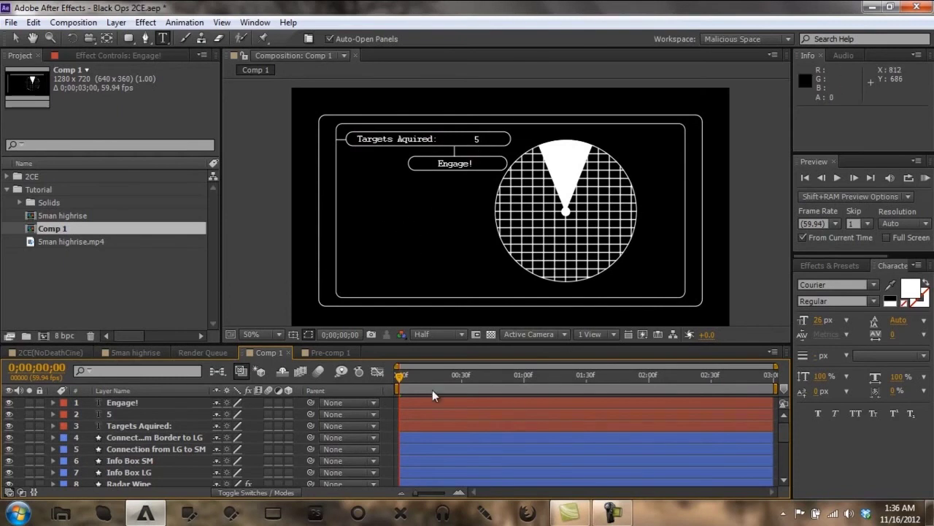
left_click_drag(432, 390, 622, 386)
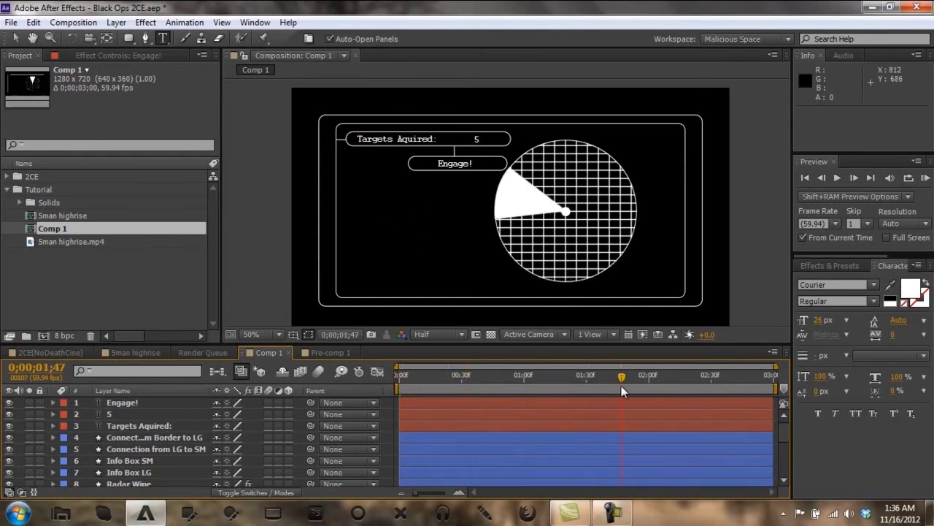
Add Comp 1 as a layer in the 5man highrise comp and check its Speed keyframes
left_click(143, 353)
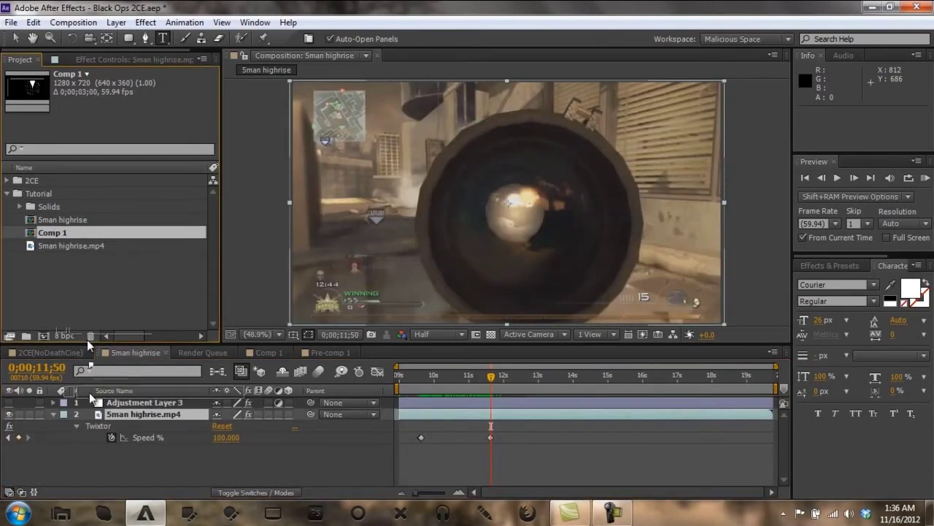
left_click_drag(93, 398, 92, 414)
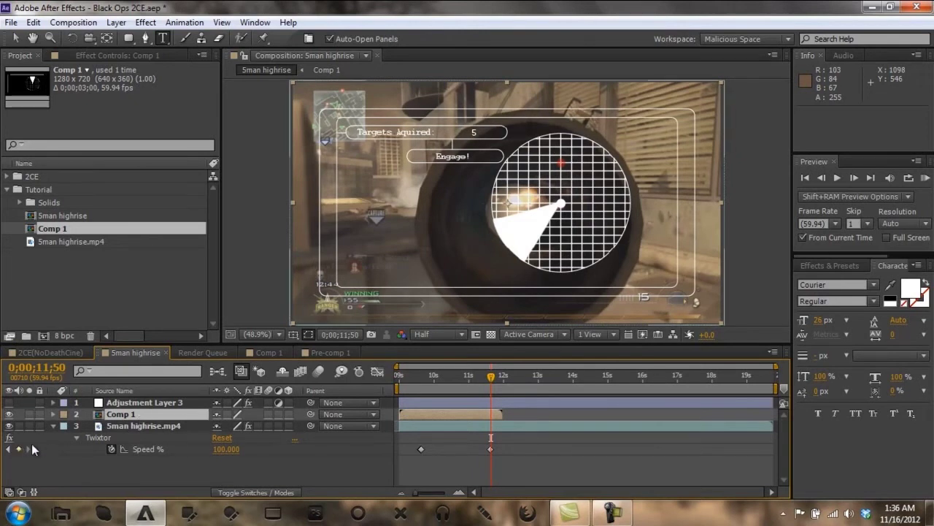
left_click(10, 450)
left_click(10, 449)
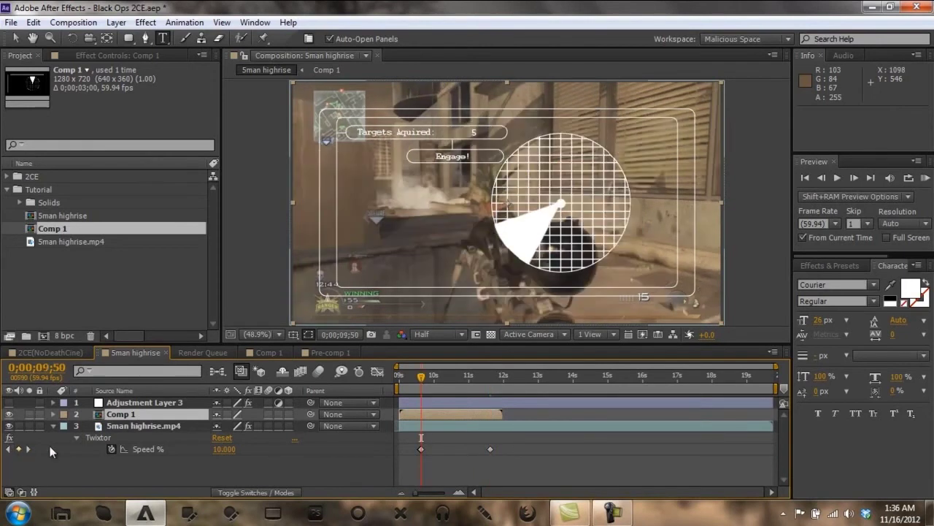
Start the HUD layer at 9;50, enable Time Remap, and move its end keyframe to 11;49
key("bracketleft")
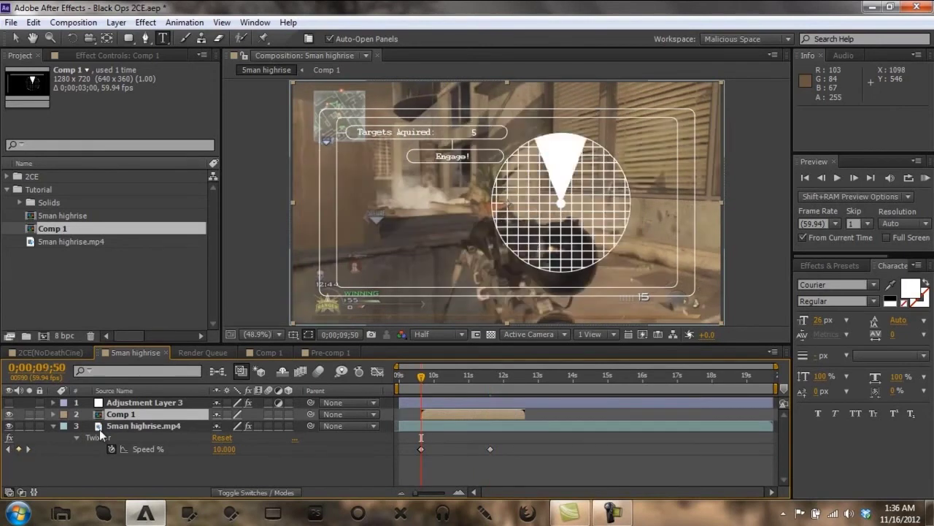
left_click(27, 449)
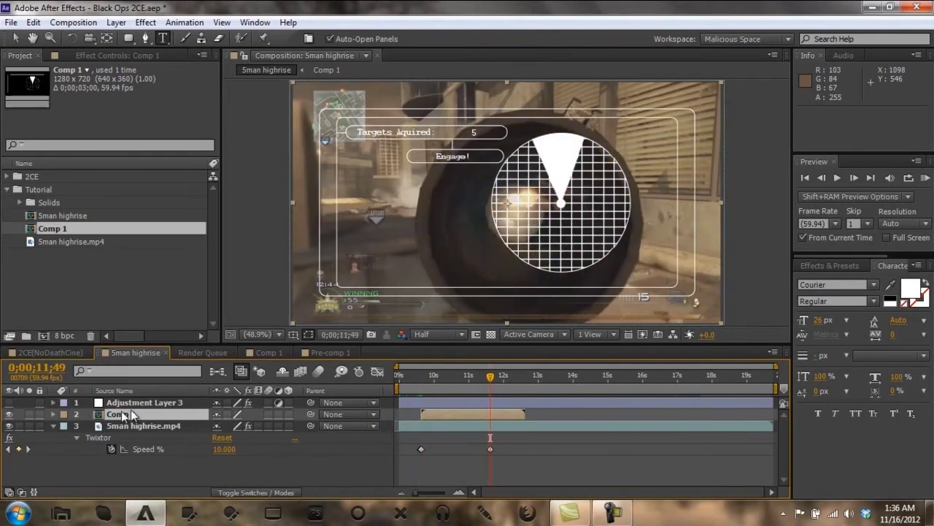
key("ctrl+alt+t")
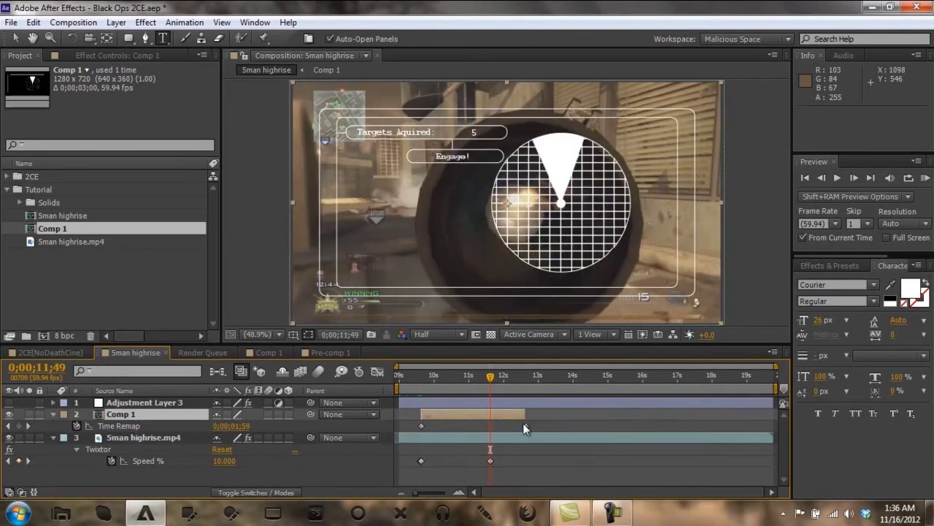
left_click_drag(523, 423, 501, 425)
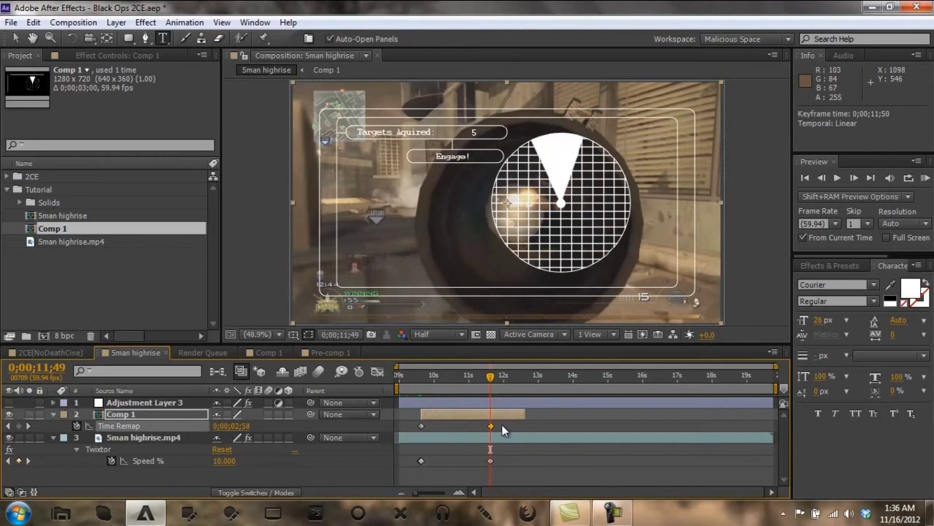
left_click(856, 174)
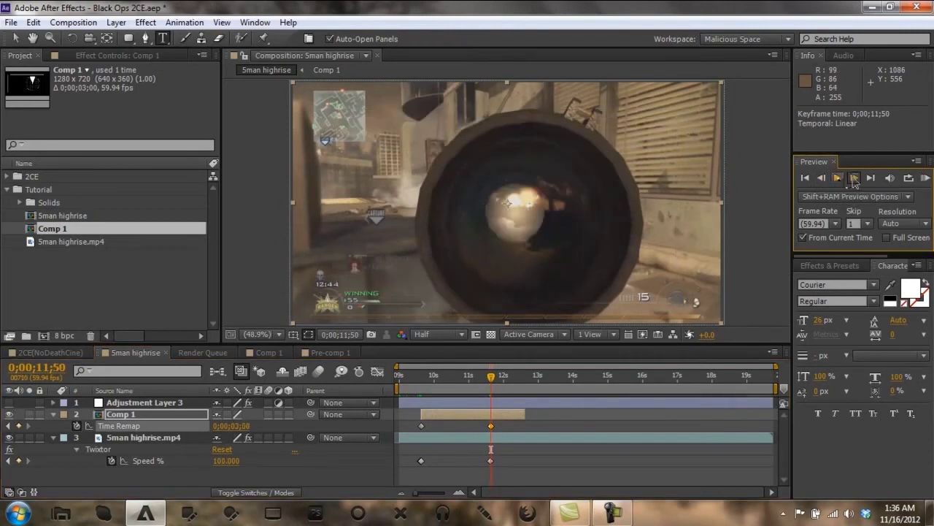
left_click(853, 177)
left_click(822, 180)
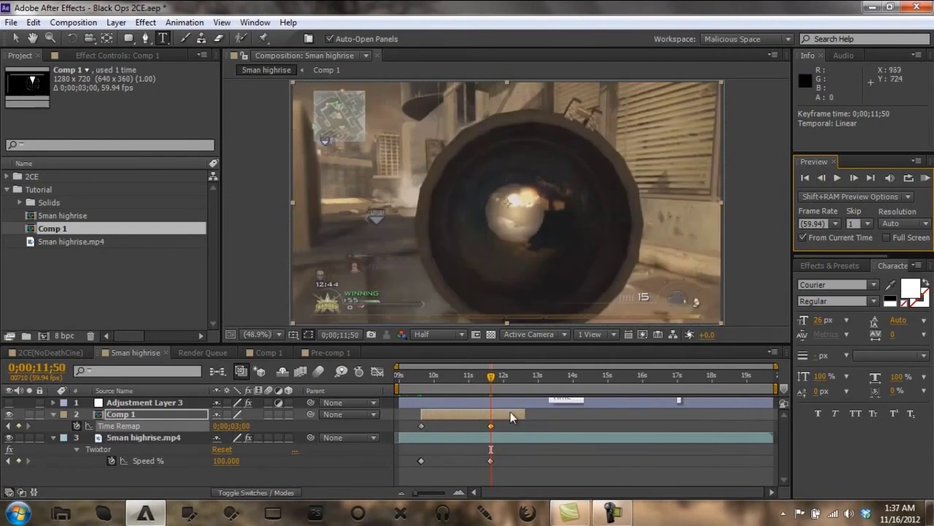
Zoom into frames and shift the Time Remap end keyframe to 11;50
left_click(459, 494)
left_click(459, 493)
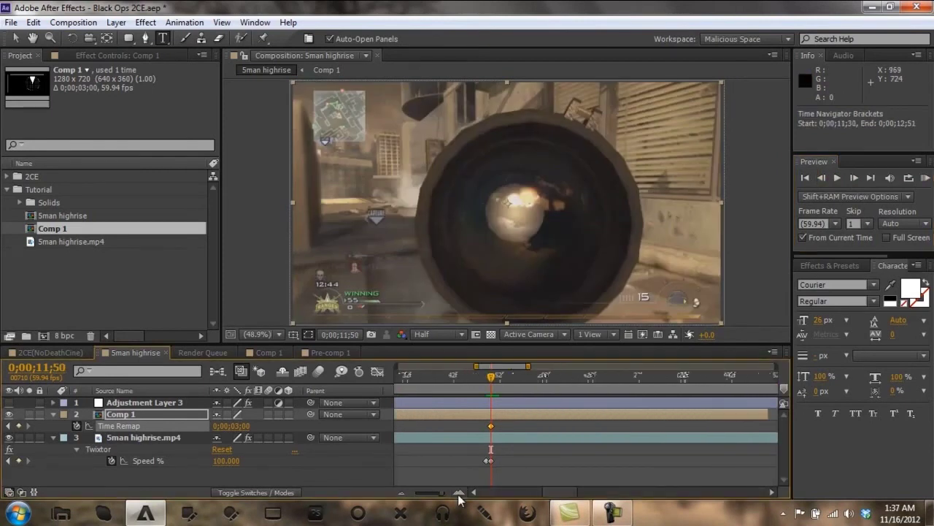
left_click(460, 493)
left_click(459, 493)
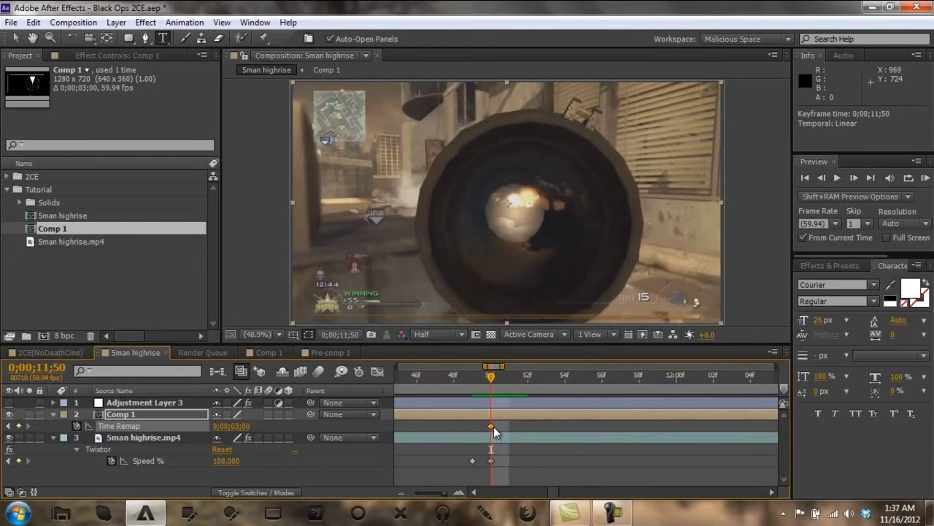
left_click_drag(494, 427, 513, 427)
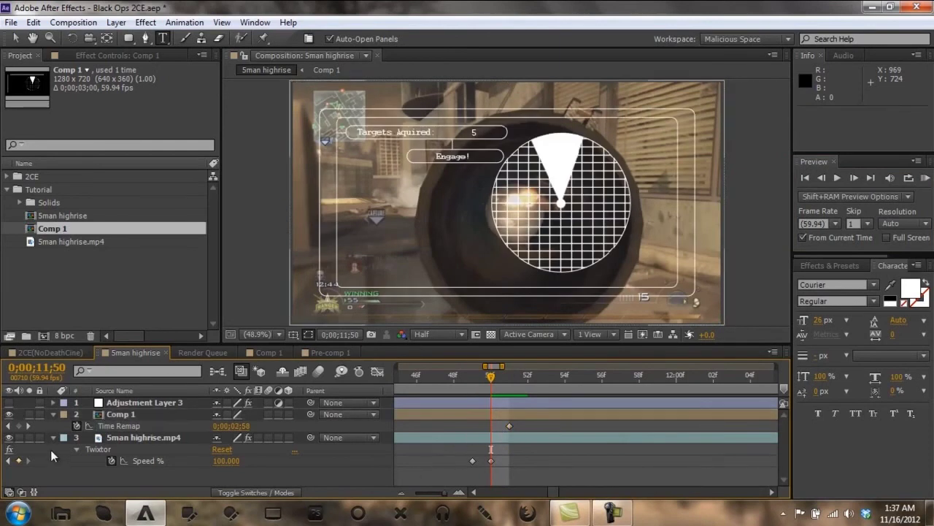
left_click(53, 414)
left_click(53, 427)
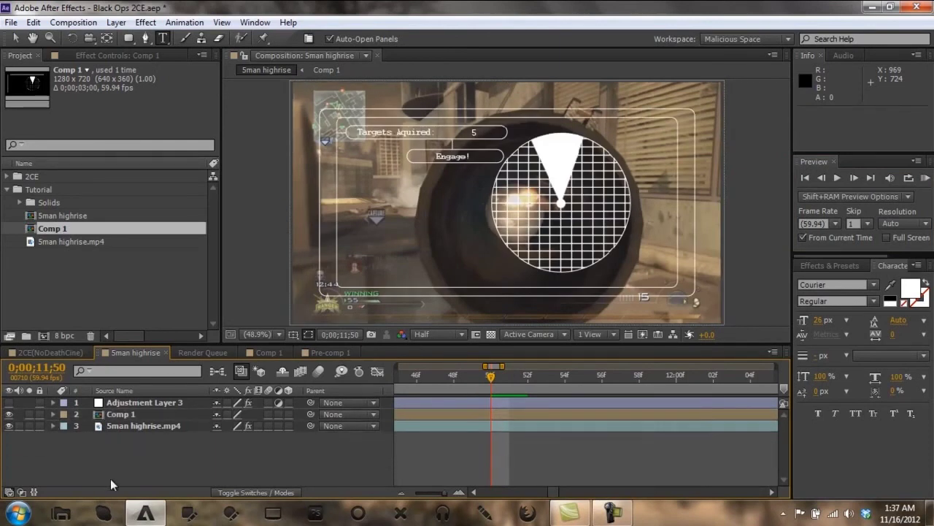
left_click_drag(419, 485, 401, 495)
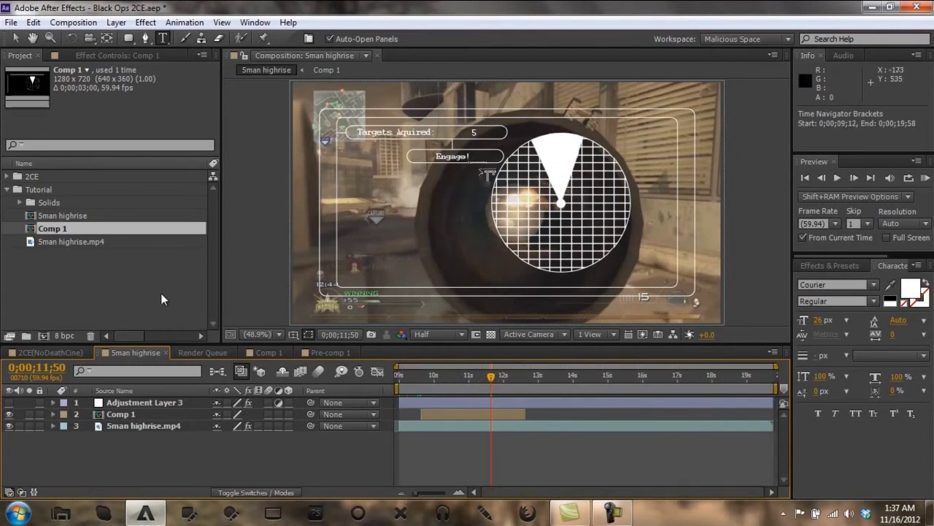
Set Position and Scale keyframes on Comp 1 at 9;50, scaling it to 65%
left_click(8, 414)
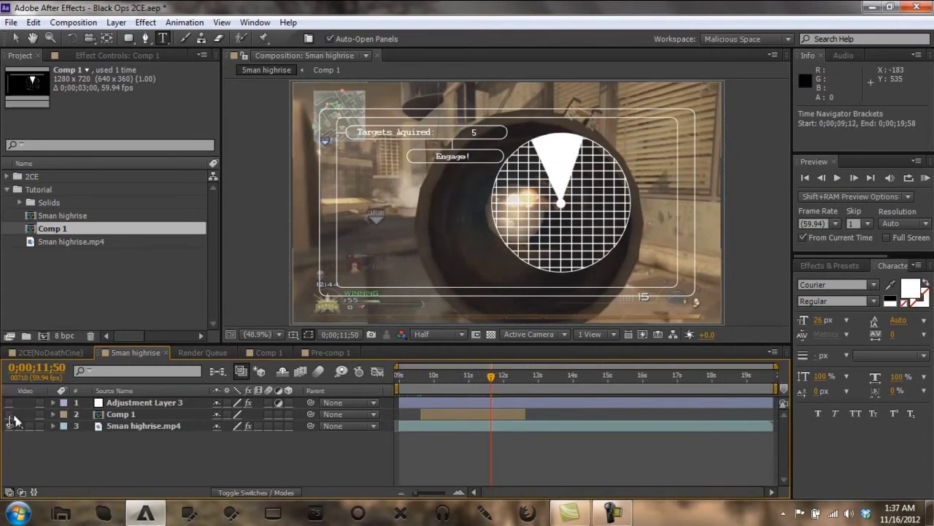
left_click(124, 415)
key("s")
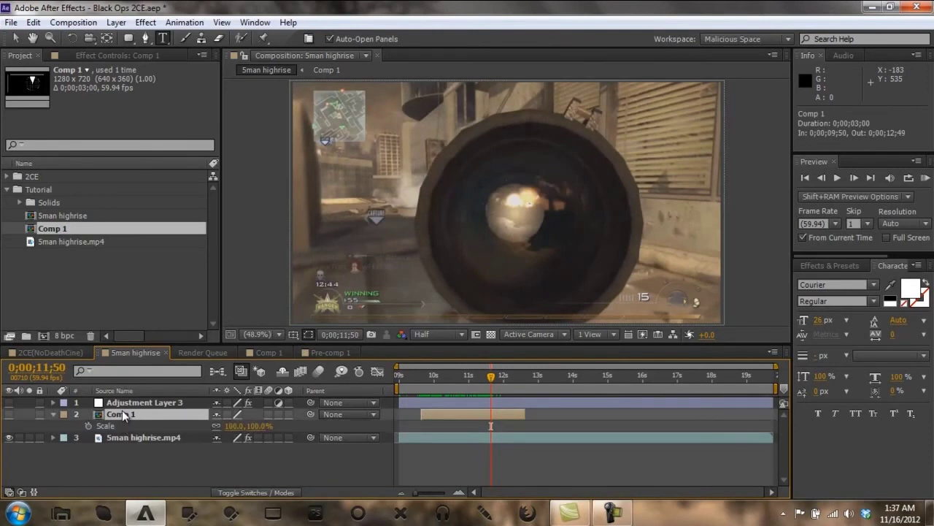
key("shift+p")
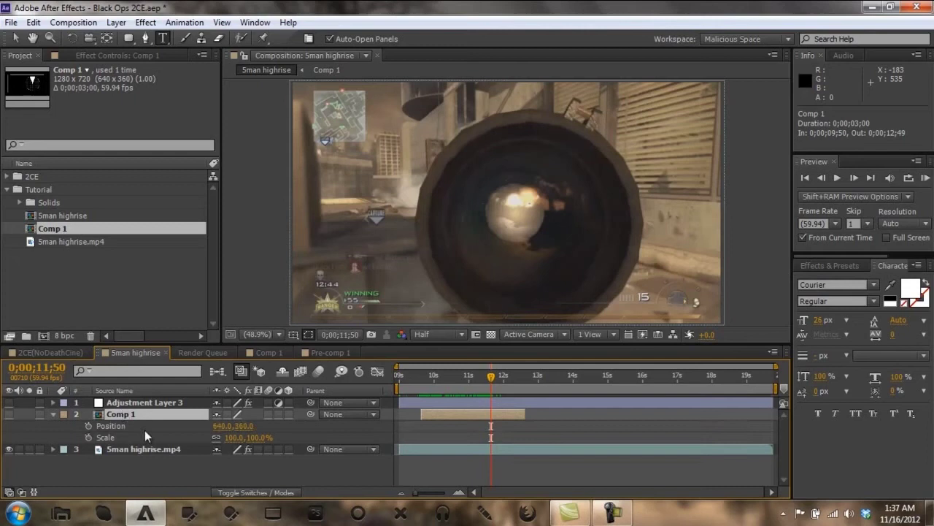
left_click_drag(431, 376, 425, 380)
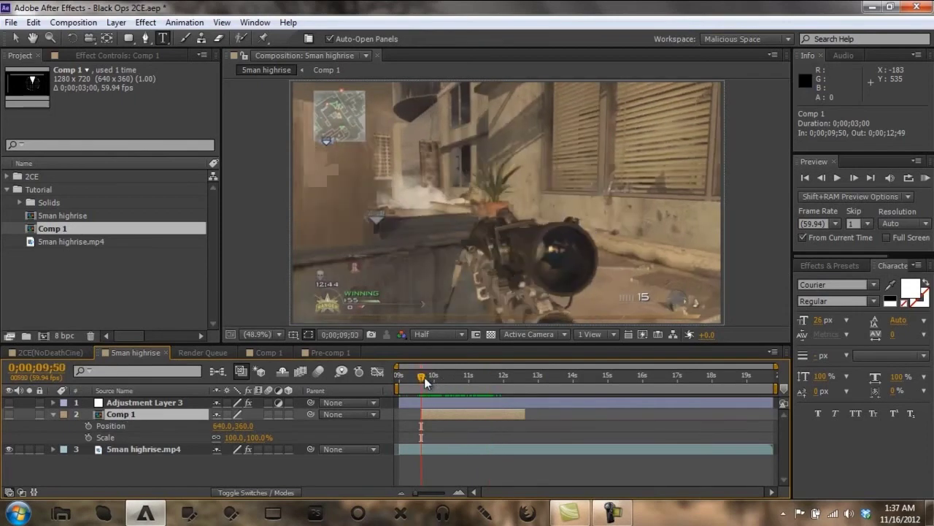
left_click(8, 414)
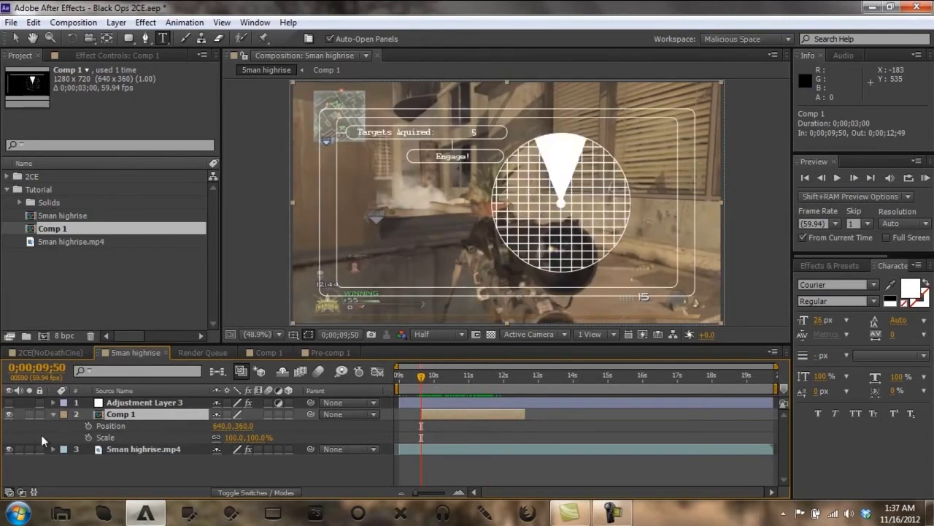
left_click(88, 437)
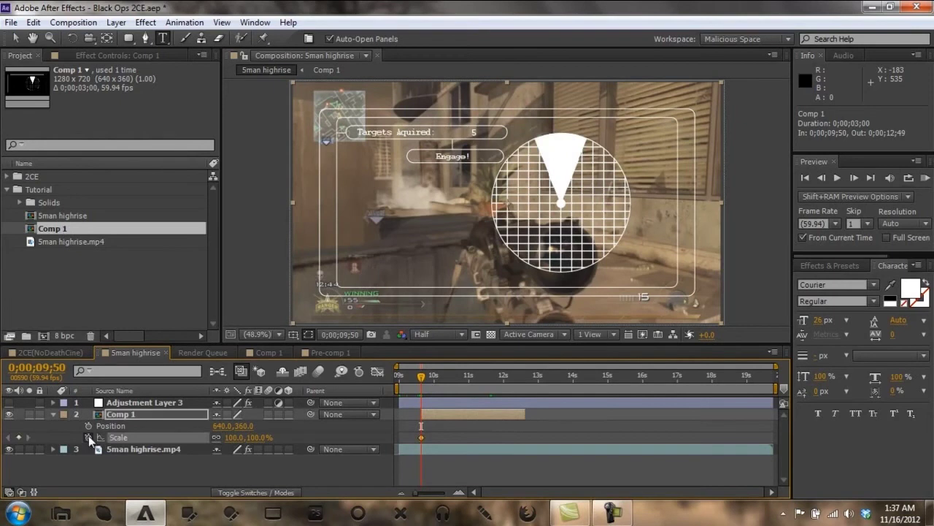
left_click(88, 425)
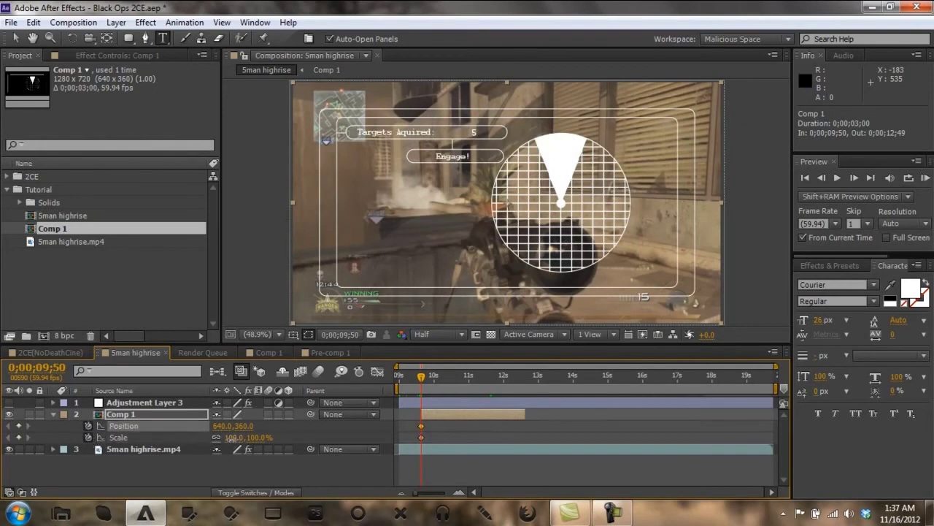
left_click_drag(233, 437, 197, 432)
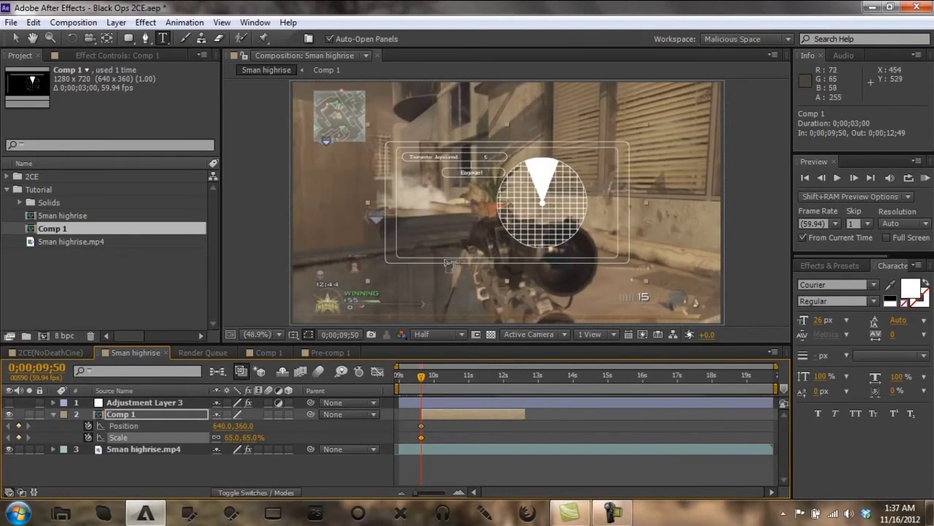
Move the HUD to position 703.4, 527.7, then advance the shot to 12;49
key("v")
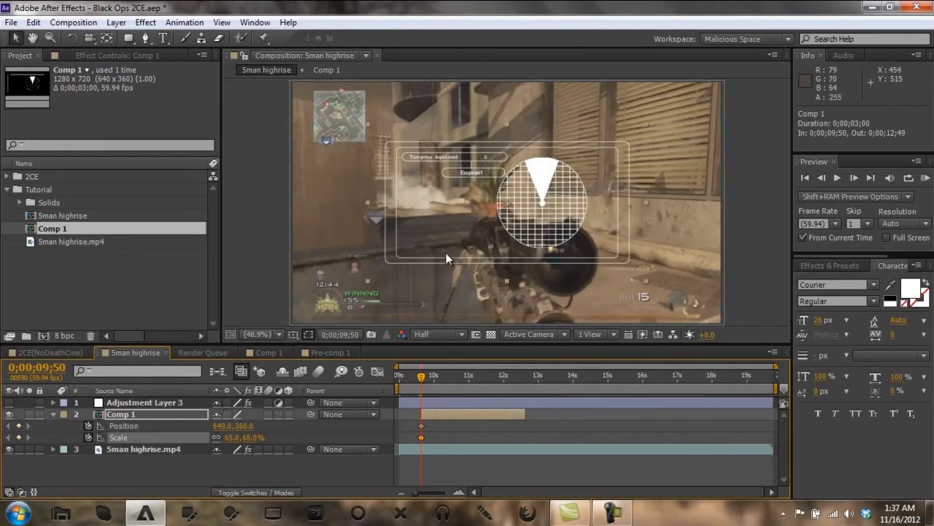
left_click(120, 416)
left_click_drag(473, 259, 502, 313)
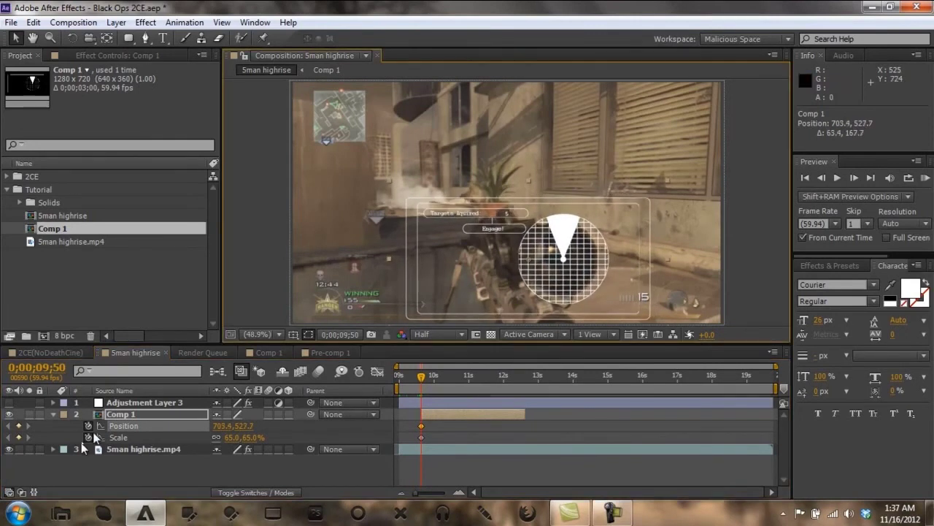
left_click_drag(422, 376, 499, 378)
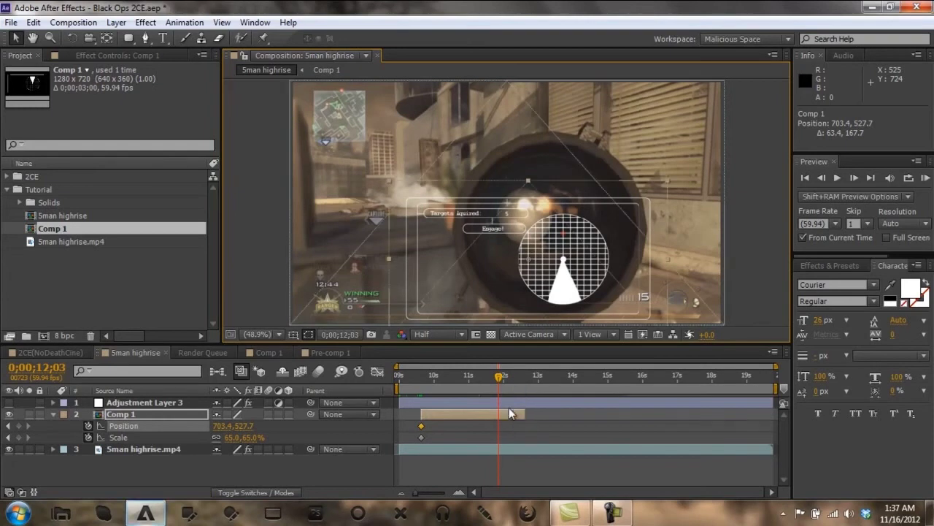
left_click_drag(511, 381, 524, 383)
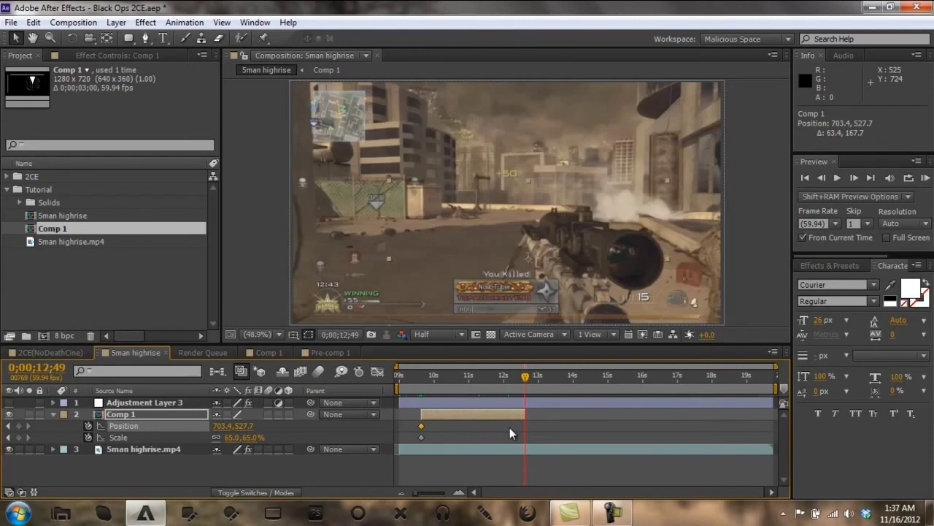
Trim Comp 1's out point to the 5man highrise.mp4 Twixtor speed keyframe
left_click(142, 449)
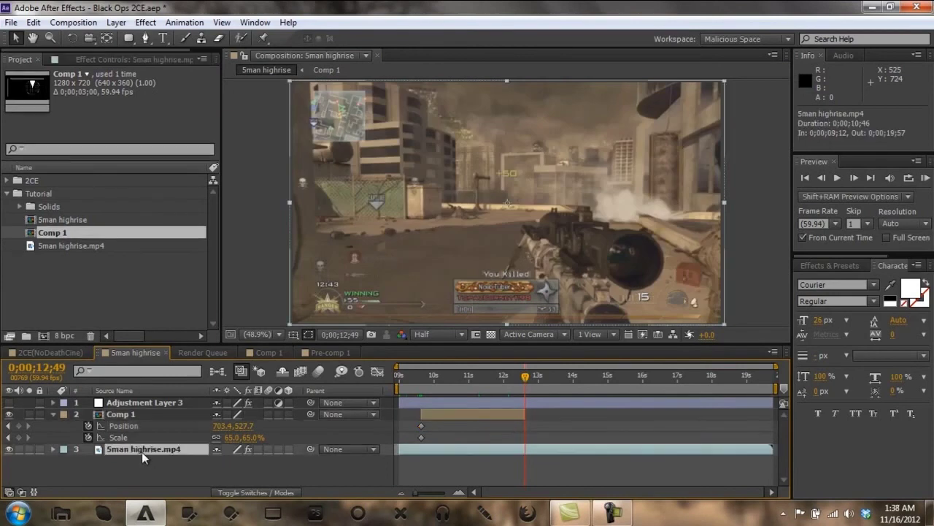
key("u")
left_click(9, 473)
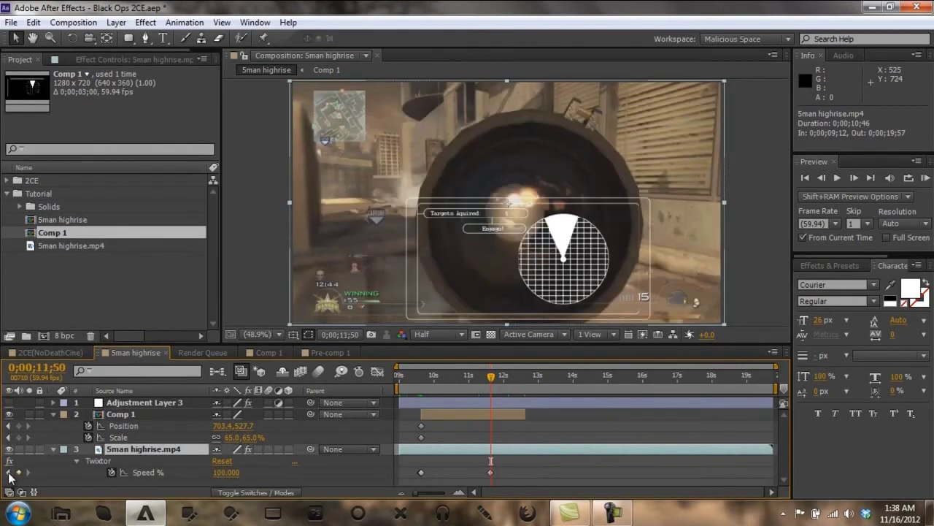
left_click(121, 415)
key("alt+bracketright")
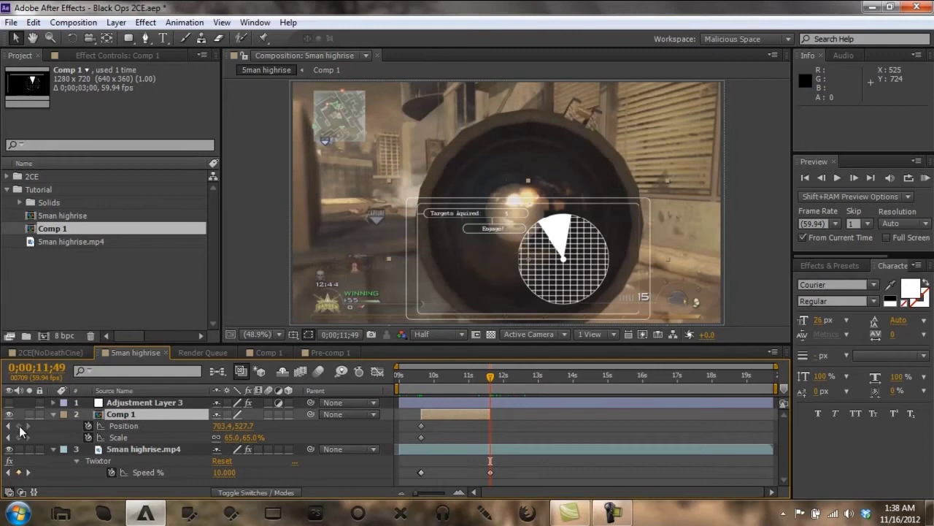
Extend the HUD out point one frame to 11;51 and check frames around the speed change
left_click(855, 179)
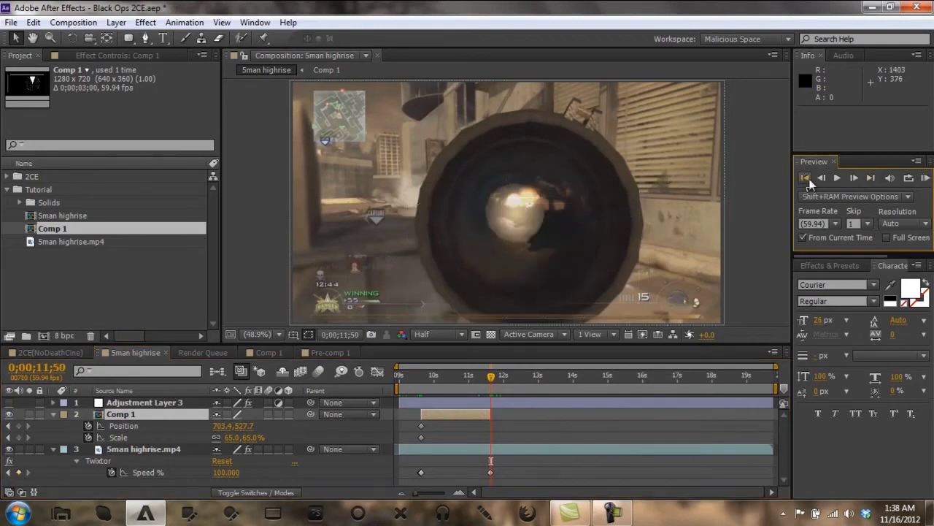
left_click(853, 178)
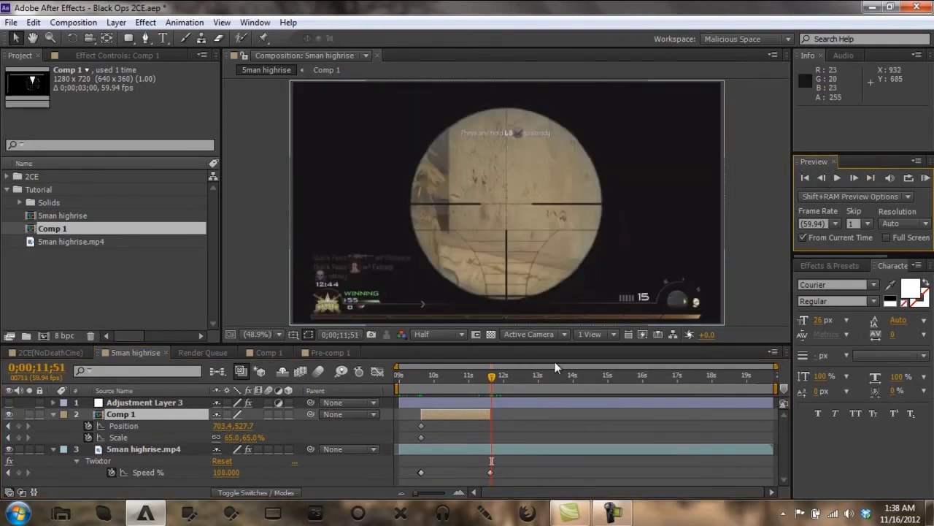
key("equal")
key("equal")
key("equal")
key("equal")
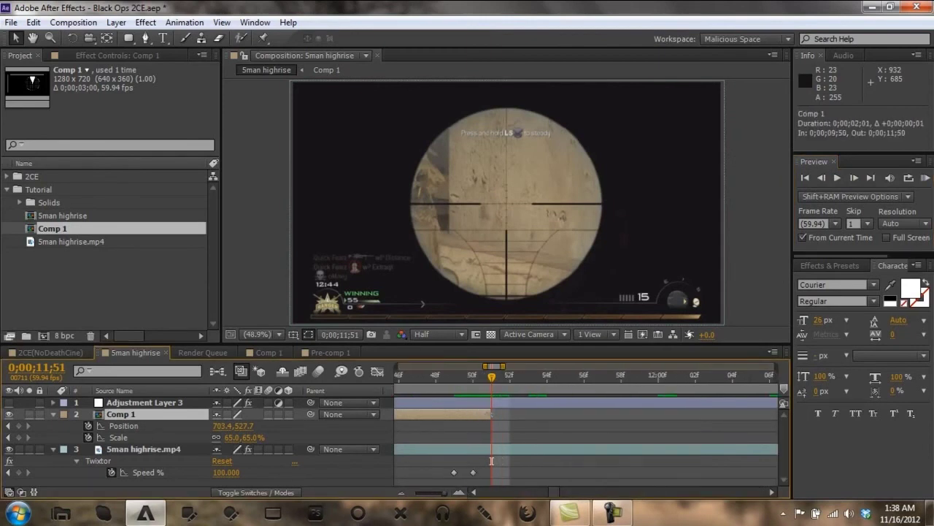
left_click_drag(491, 414, 503, 420)
left_click(822, 178)
left_click(822, 178)
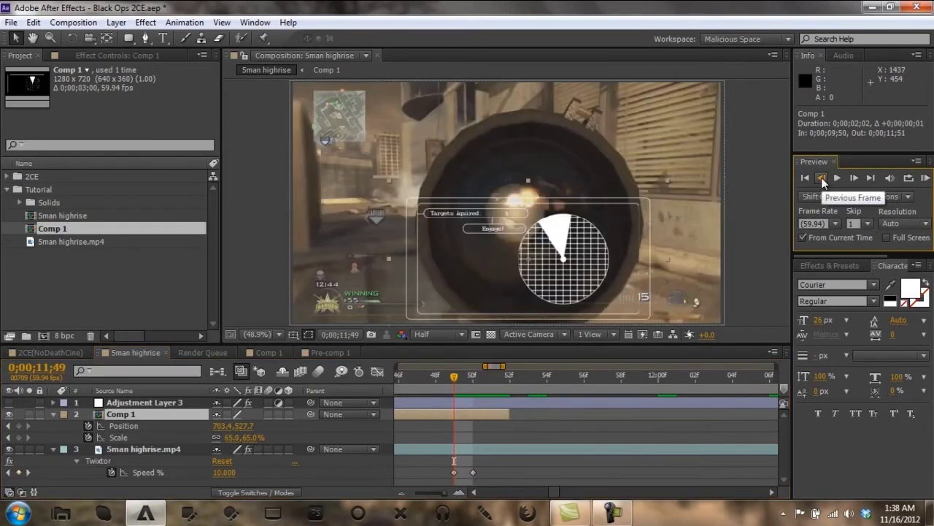
left_click(822, 178)
left_click(401, 493)
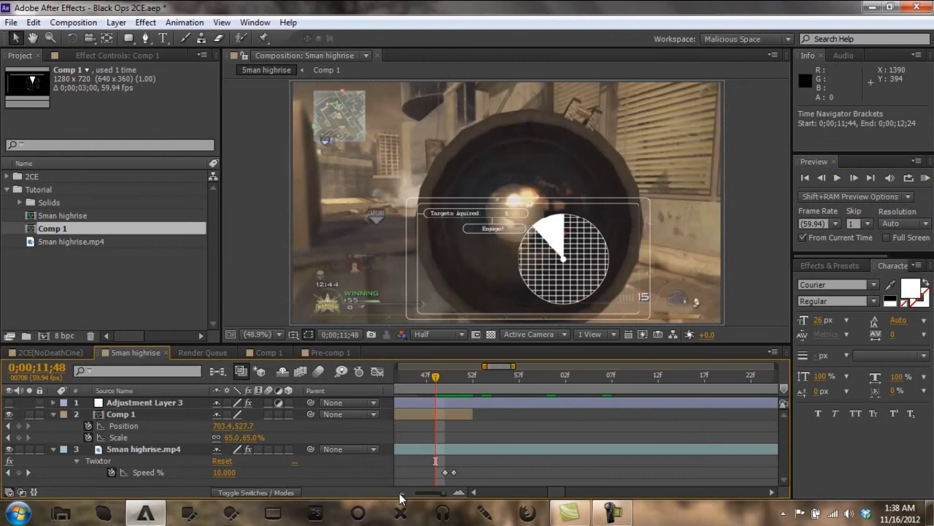
left_click(851, 178)
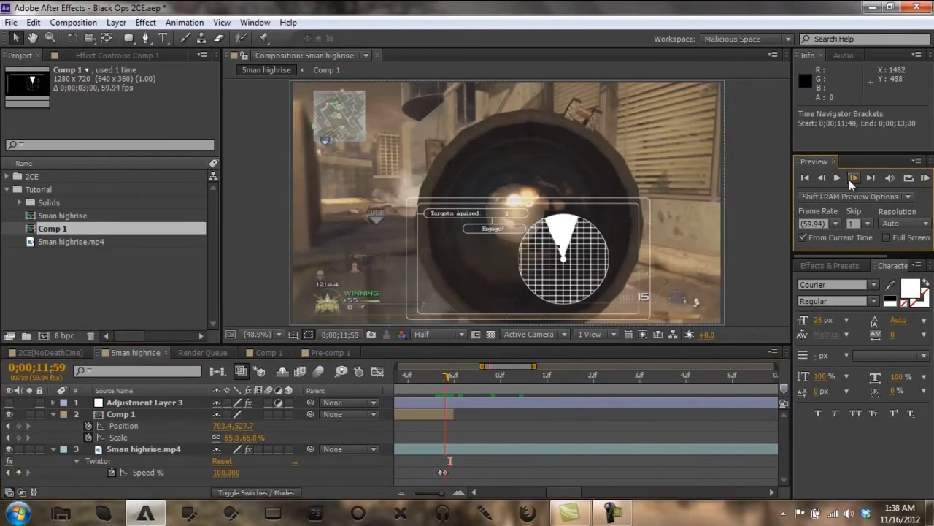
left_click(849, 179)
left_click(823, 178)
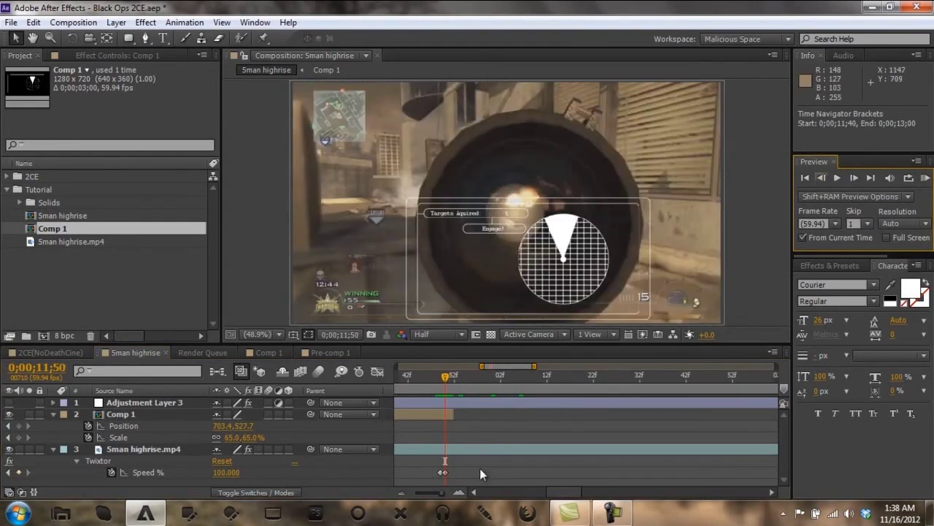
left_click(464, 494)
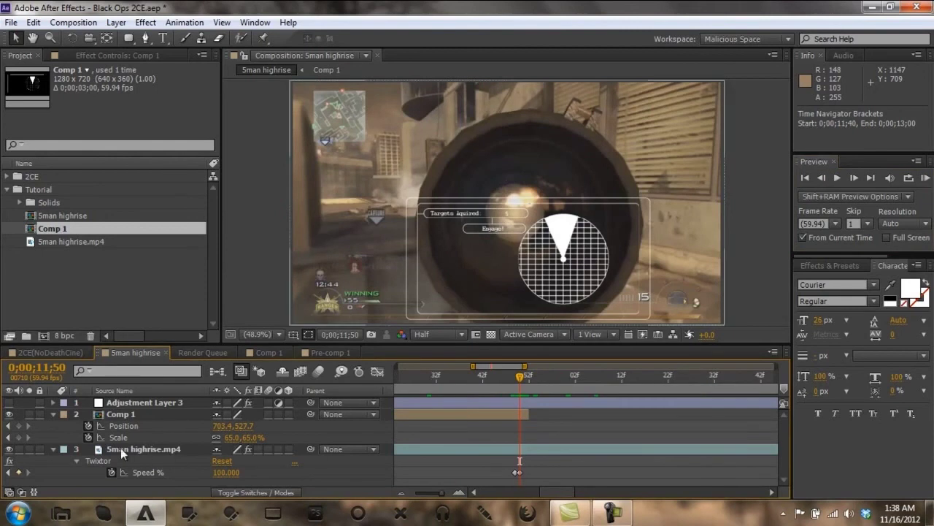
At 11;50 set the HUD layer's Scale to 100% and move it to 533.6, 407.0 over the scope
left_click(232, 438)
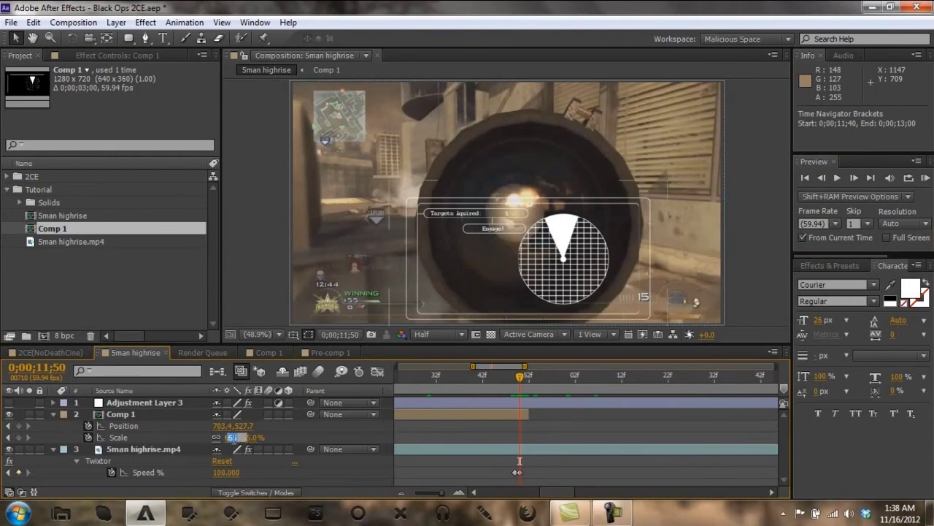
type("100")
key("Return")
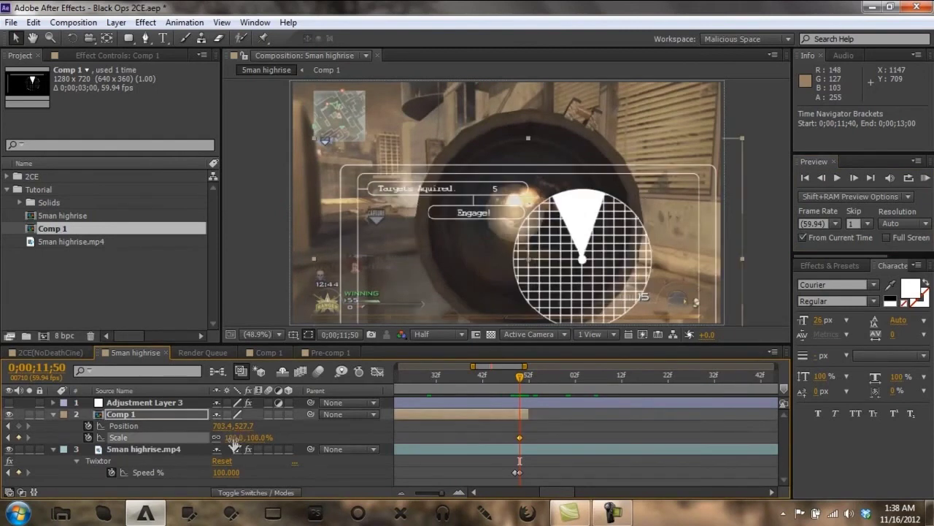
left_click_drag(495, 304, 441, 264)
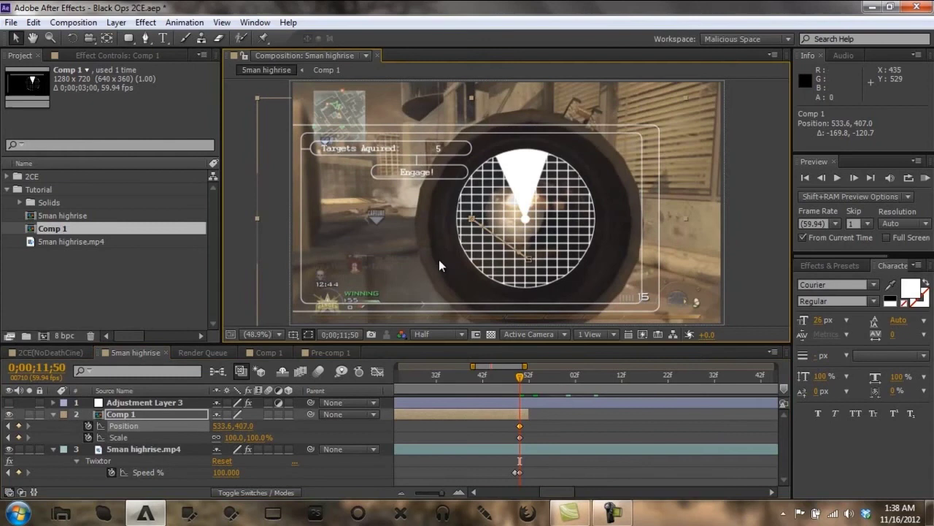
left_click(359, 476)
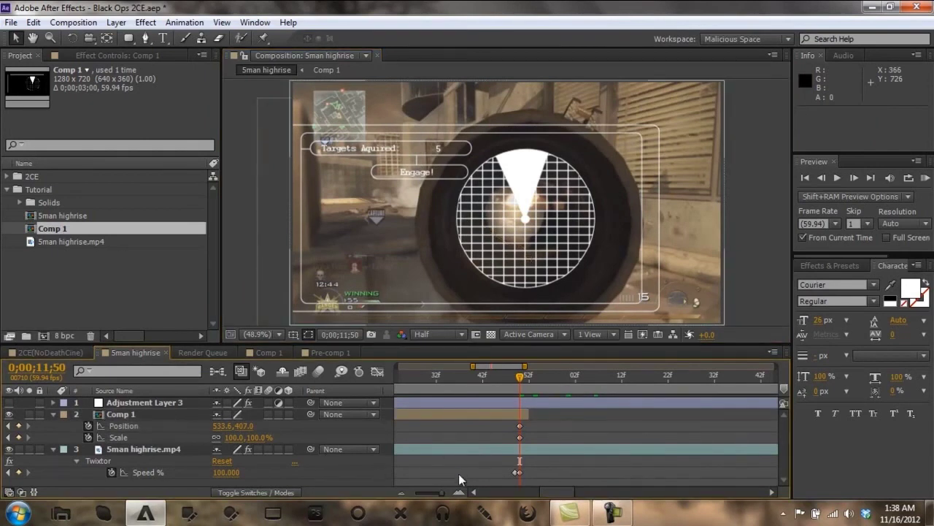
left_click_drag(472, 493, 473, 495)
Add in-between HUD position keyframes at earlier moments so it follows the scope, ending at 11;17
left_click(400, 493)
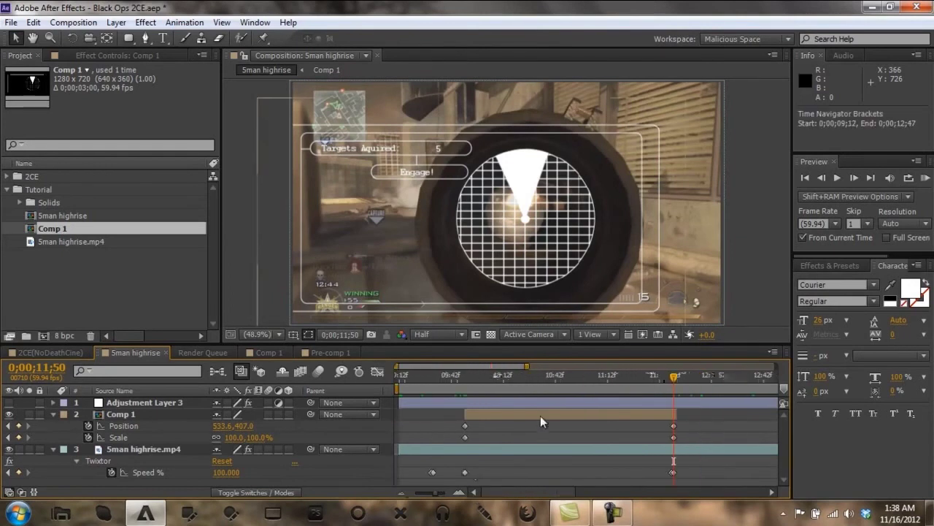
left_click_drag(470, 387, 565, 412)
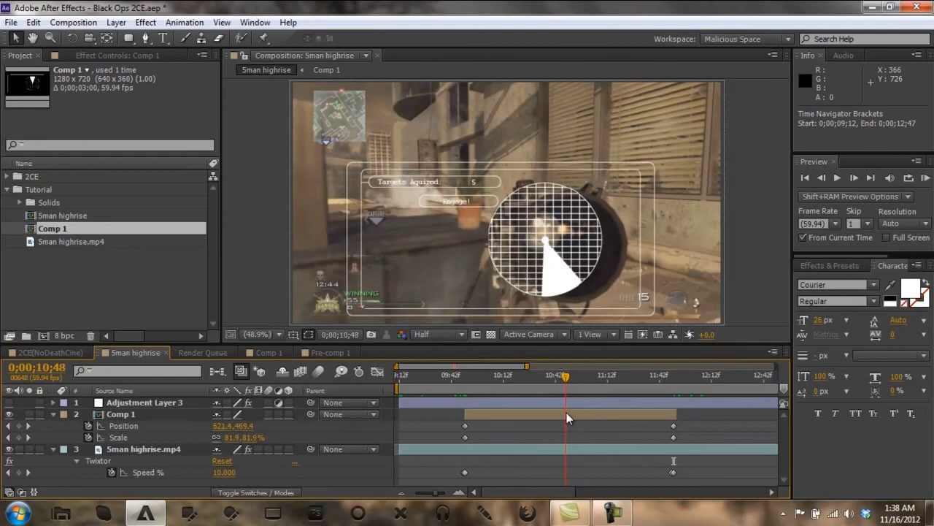
left_click_drag(534, 266, 560, 278)
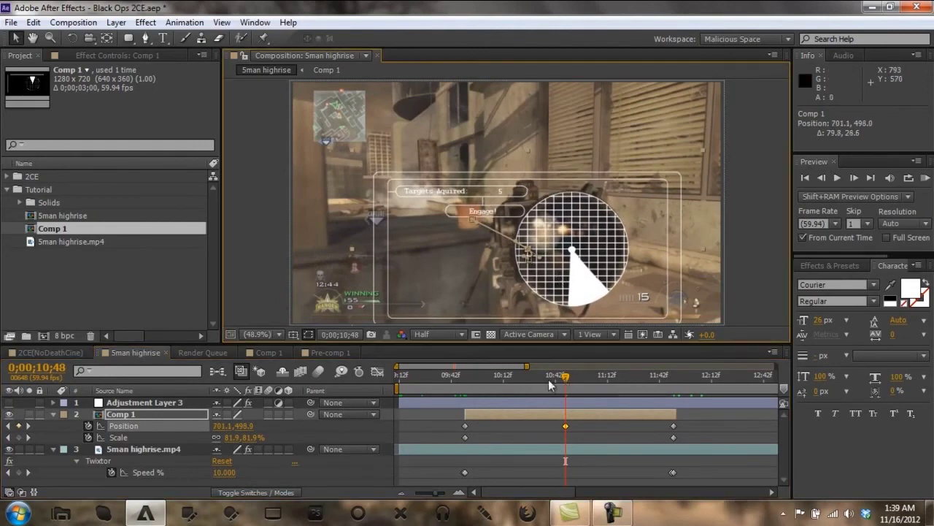
left_click_drag(470, 381, 619, 414)
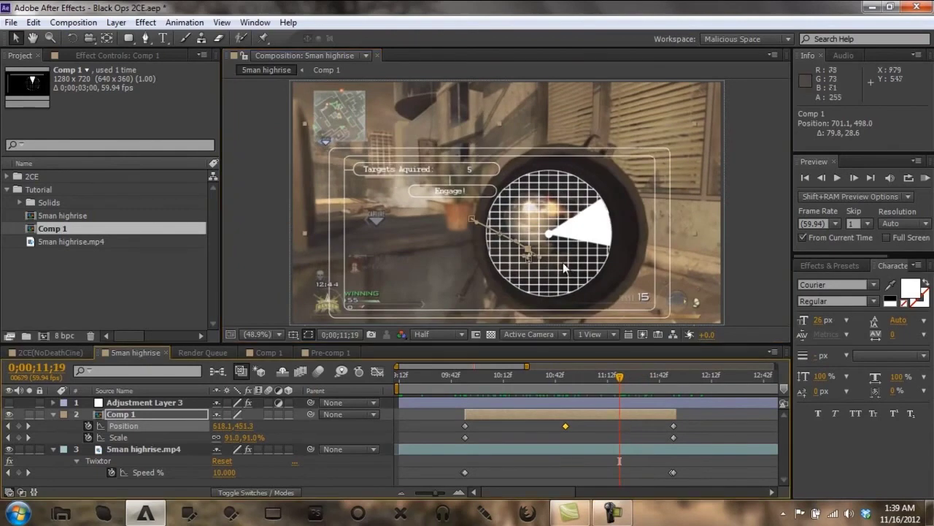
mouse_move(562, 269)
left_mouse_down()
mouse_move(553, 268)
mouse_move(575, 266)
left_mouse_up()
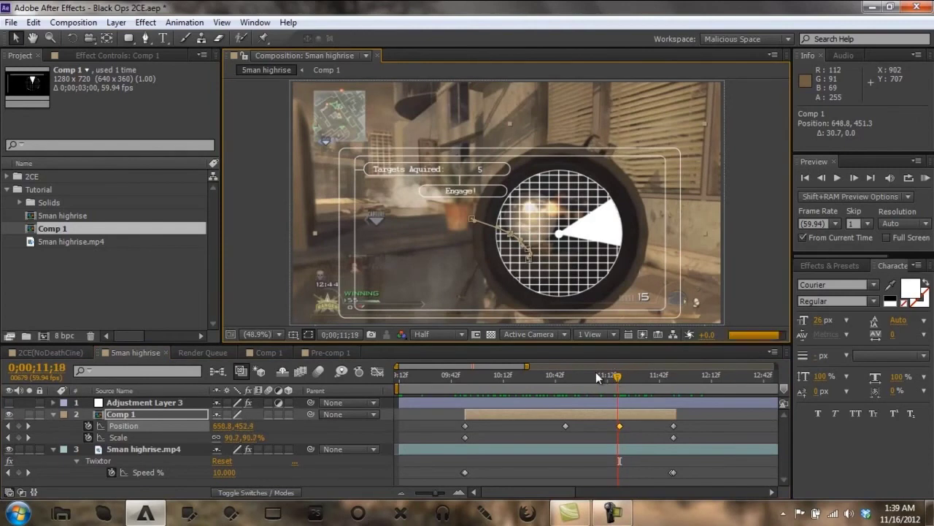
left_click_drag(605, 376, 661, 378)
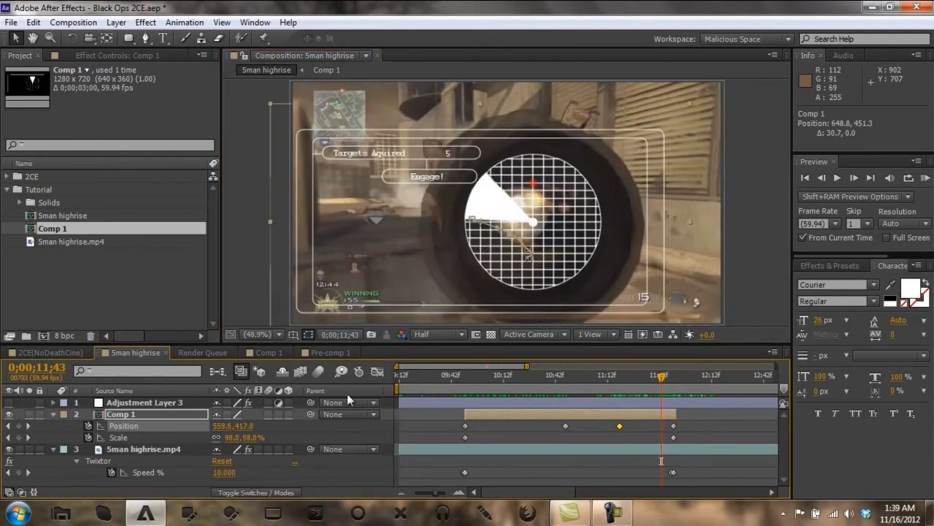
Apply Easy Ease to all the HUD layer's Position and Scale keyframes
left_click(119, 438, "shift")
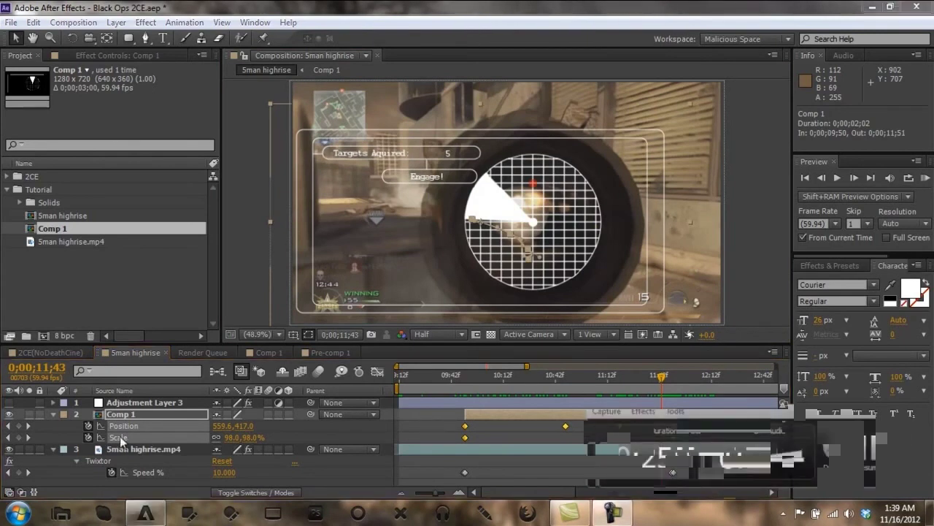
right_click(469, 434)
mouse_move(506, 419)
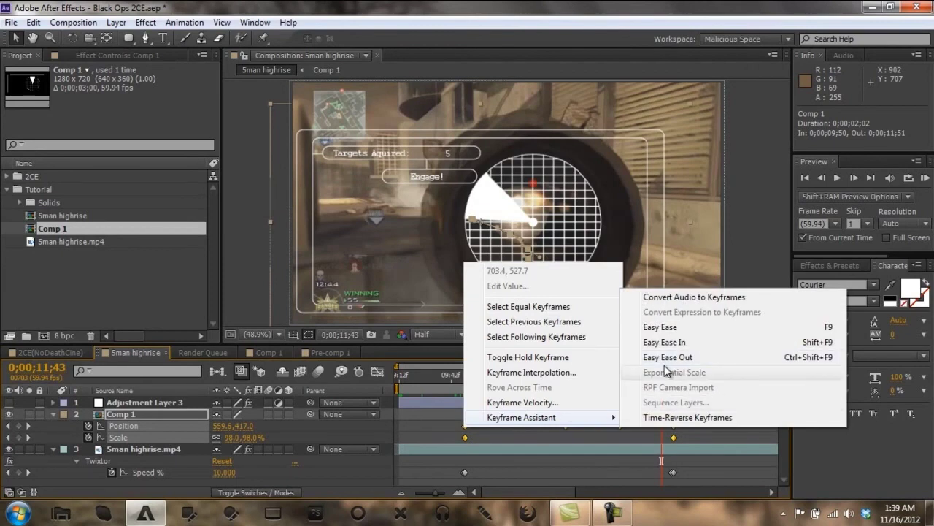
left_click(665, 328)
left_click(439, 431)
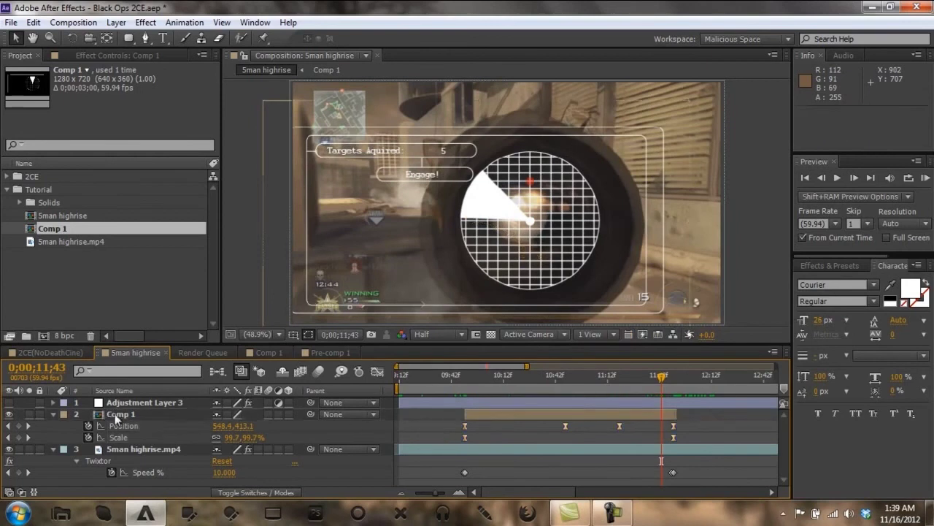
Apply Easy Ease to the footage's Twixtor Speed % keyframes
left_click(51, 415)
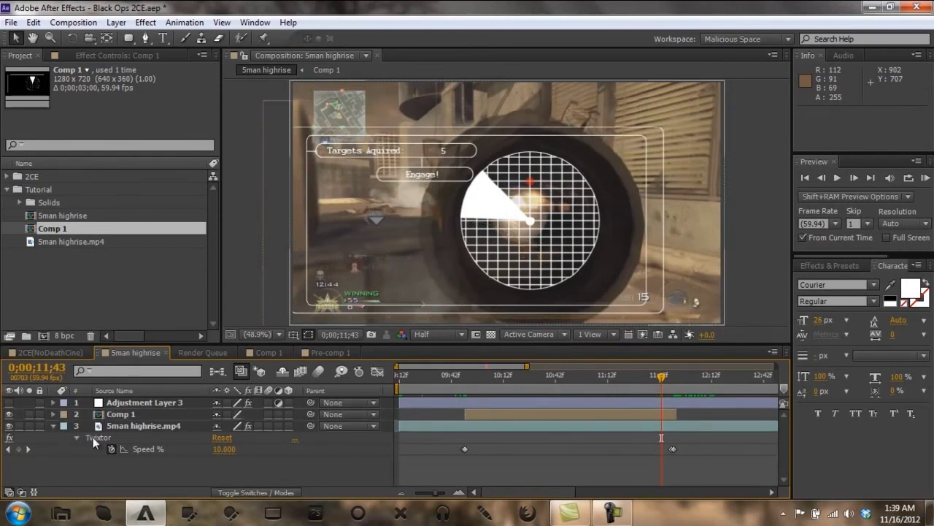
left_click(153, 449)
right_click(466, 448)
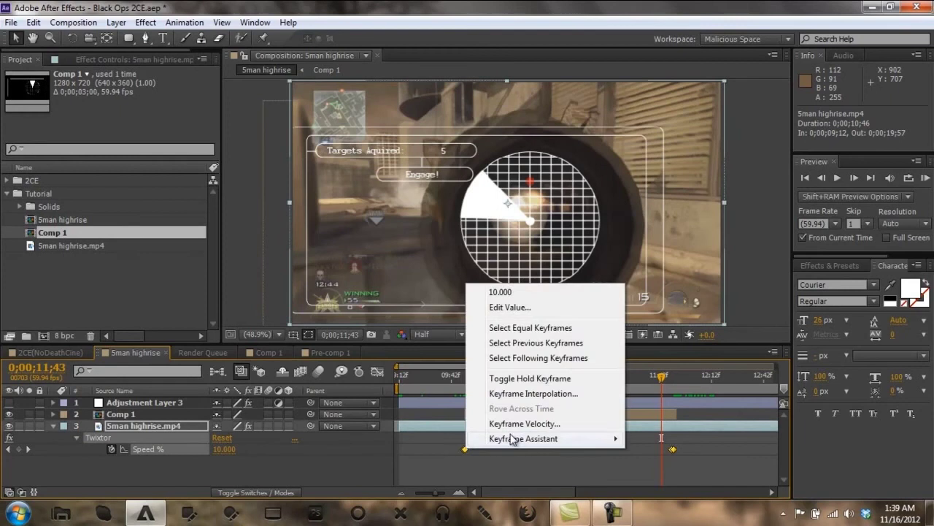
mouse_move(515, 438)
left_click(666, 349)
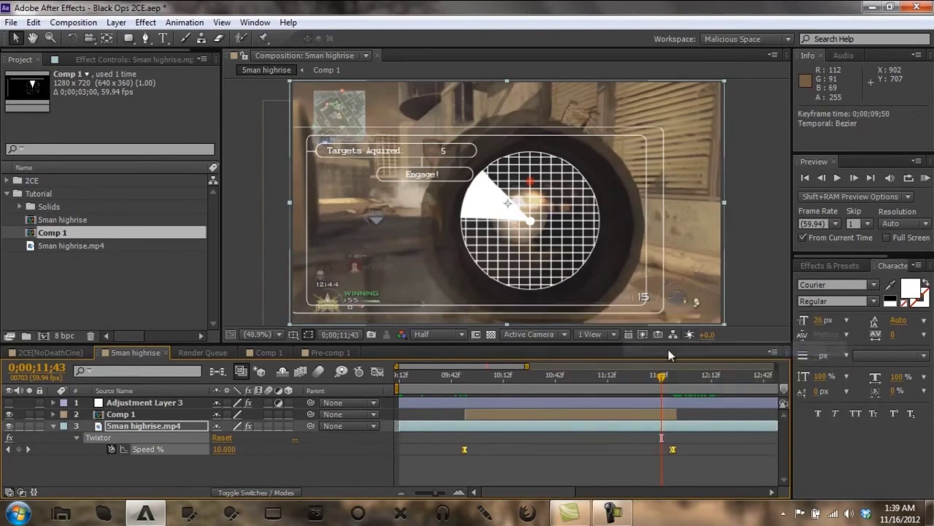
Scrub back to around 10;50 and turn off Adjustment Layer 3's visibility in Sman highrise
left_click(614, 510)
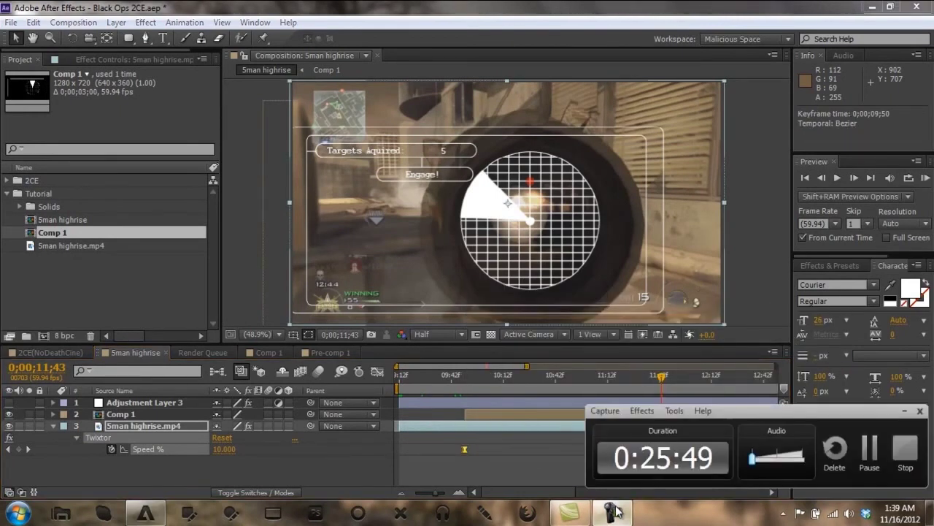
left_click(616, 511)
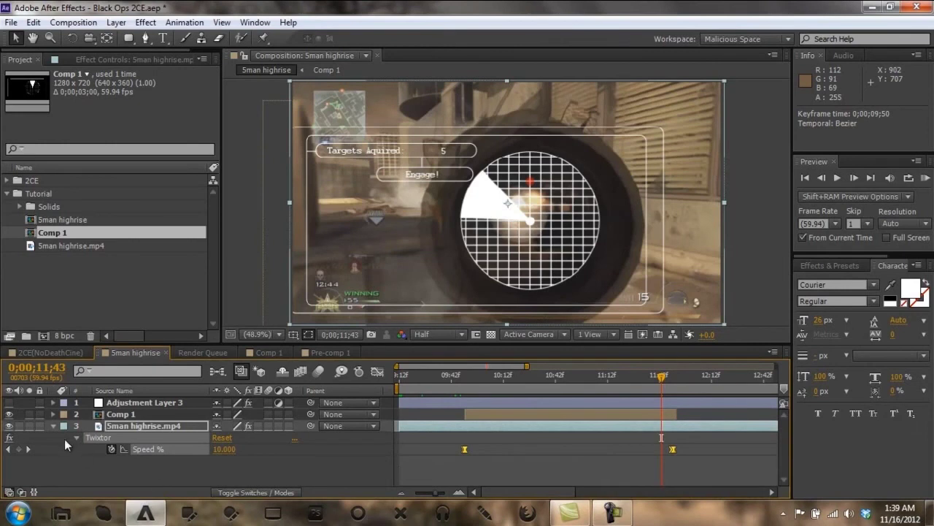
left_click(53, 426)
left_click(153, 474)
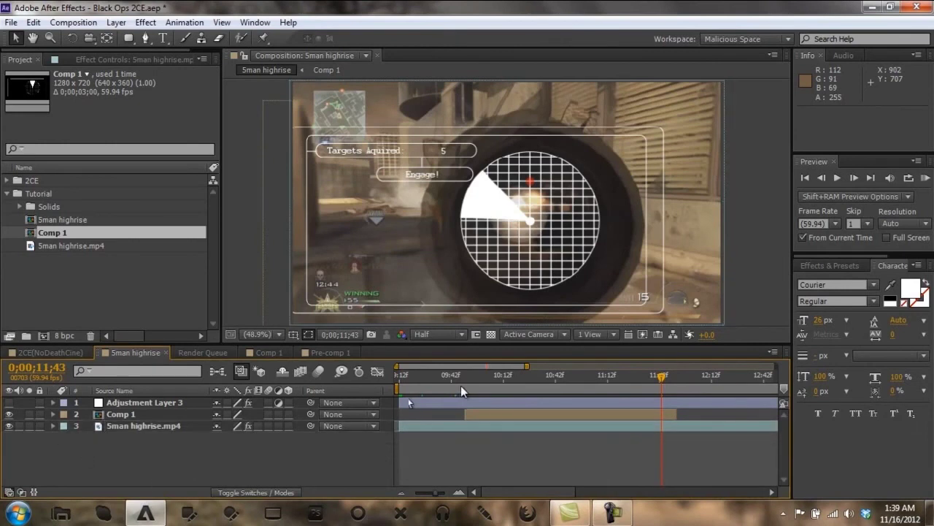
left_click_drag(461, 385, 649, 403)
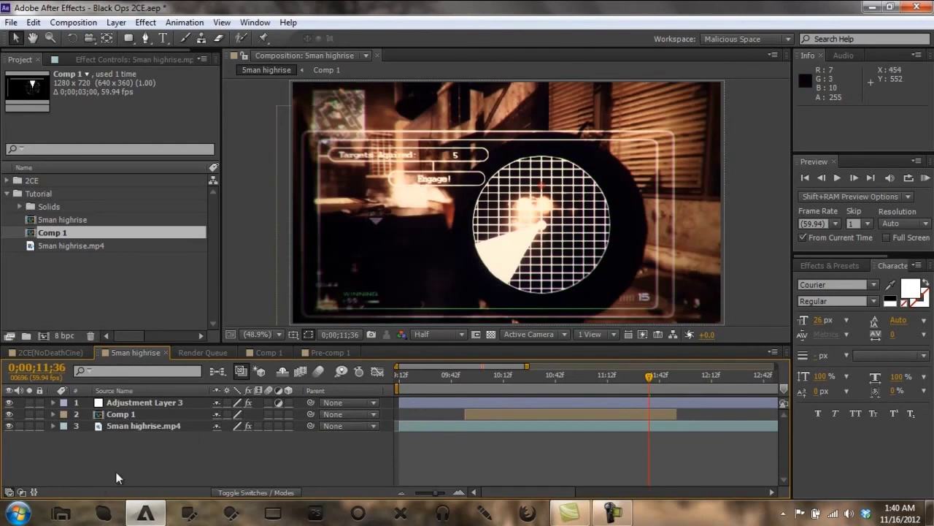
left_click(9, 402)
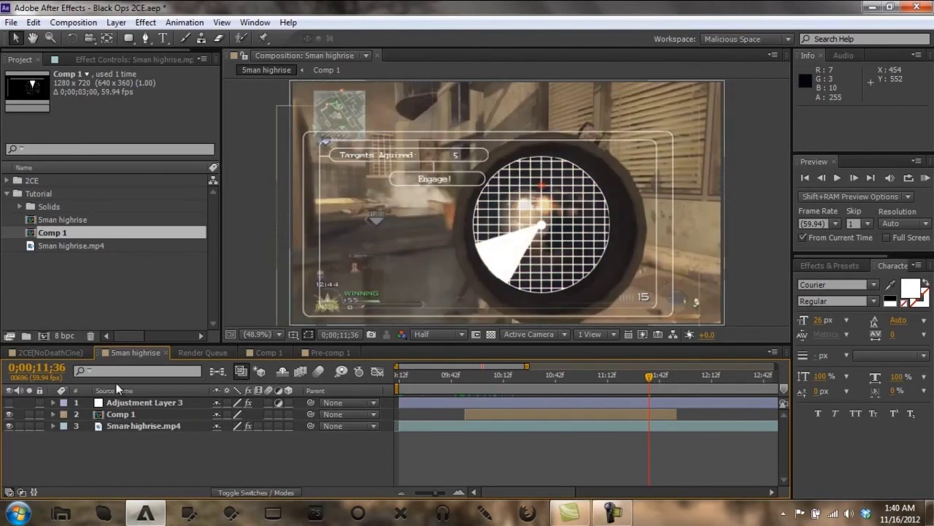
Switch to Comp 1, select the Targets Aquired: text layer and show Effects & Presets
left_click(260, 350)
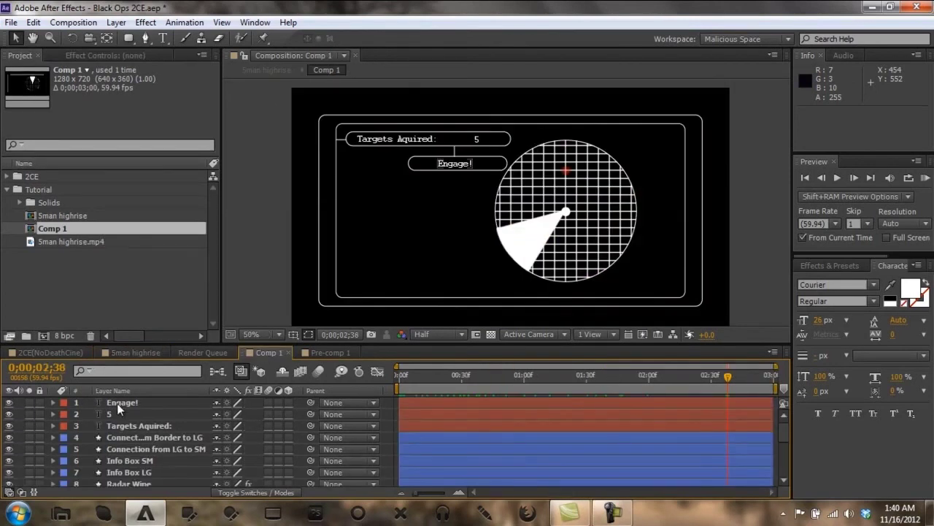
left_click(122, 425)
left_click(830, 265)
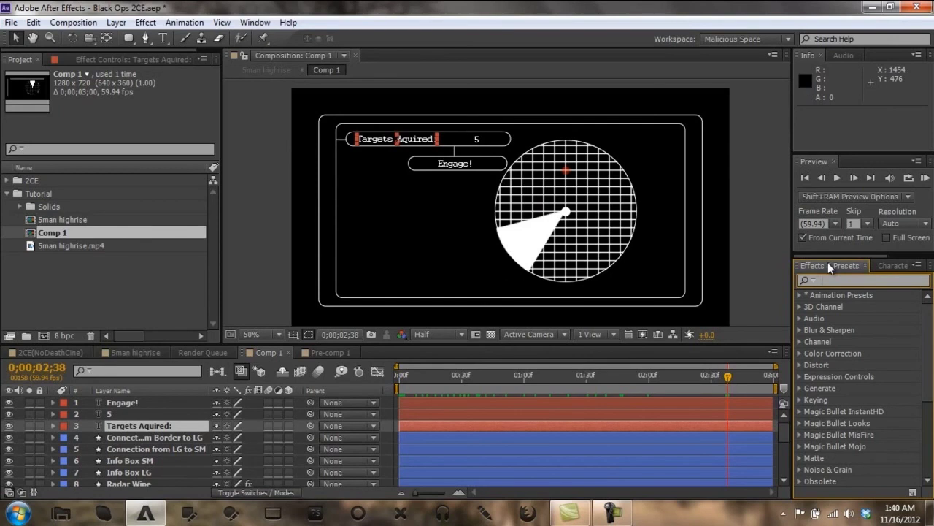
Search 'Deco', try Decoder Fade In on Targets Aquired:, check its Start keyframes, then undo it
key("ctrl+f")
type("Dec")
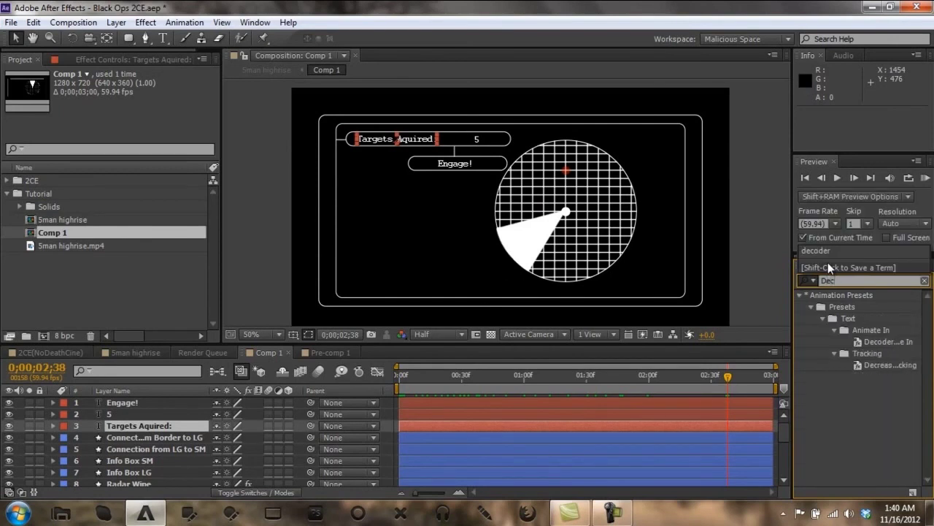
type("o")
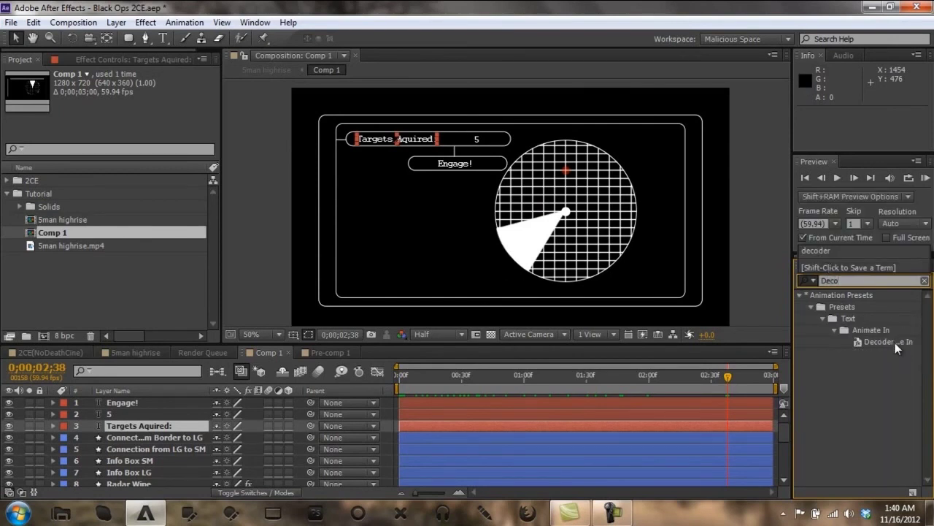
left_click_drag(895, 343, 158, 429)
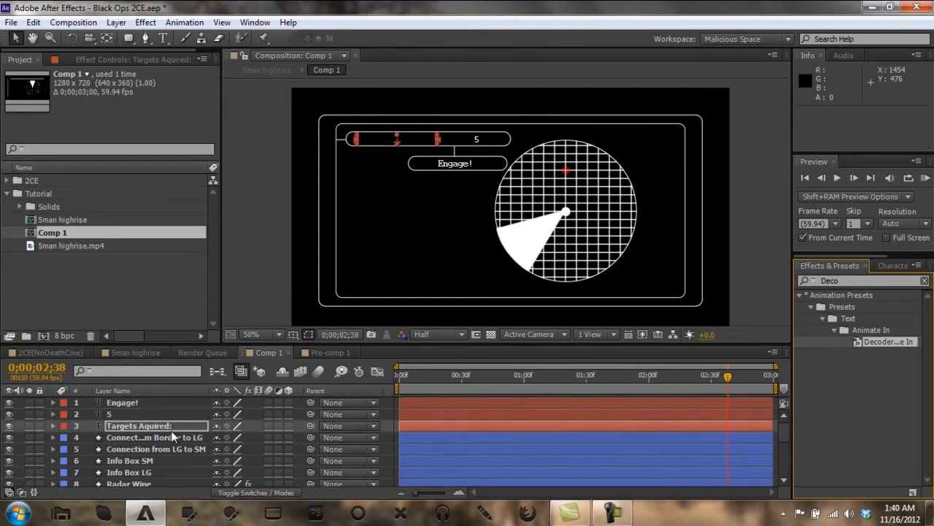
left_click(158, 428)
key("u")
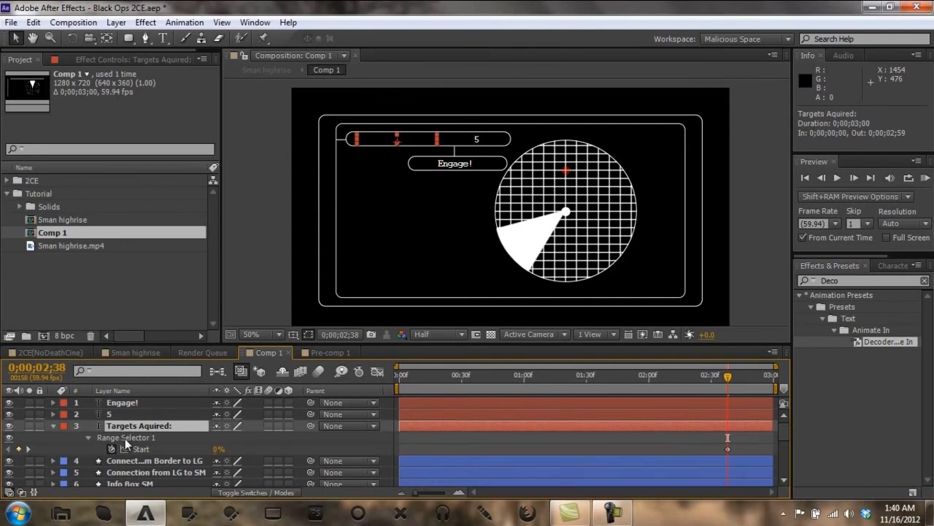
key("ctrl+z")
Reapply Decoder Fade In to Targets Aquired: at 0;00 and set Start to 100% at the comp's end
left_click(406, 376)
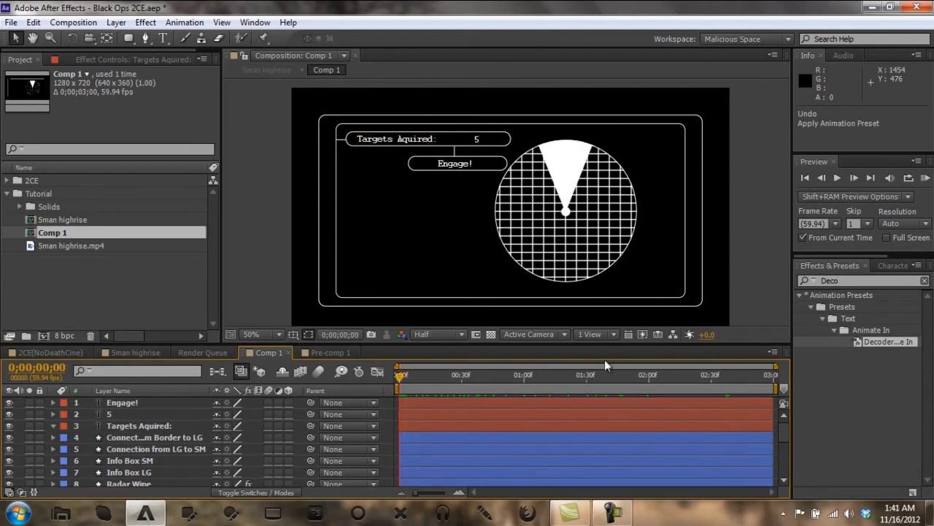
left_click_drag(877, 342, 185, 428)
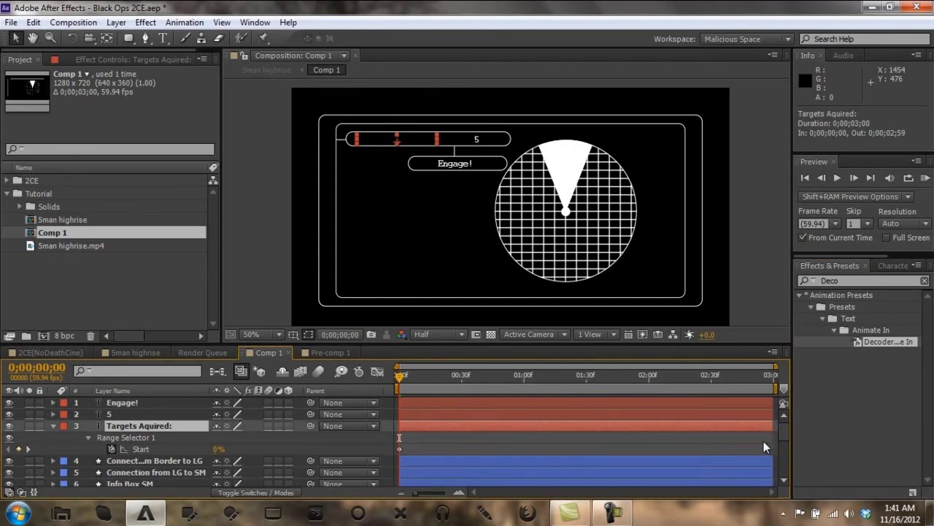
left_click(758, 379)
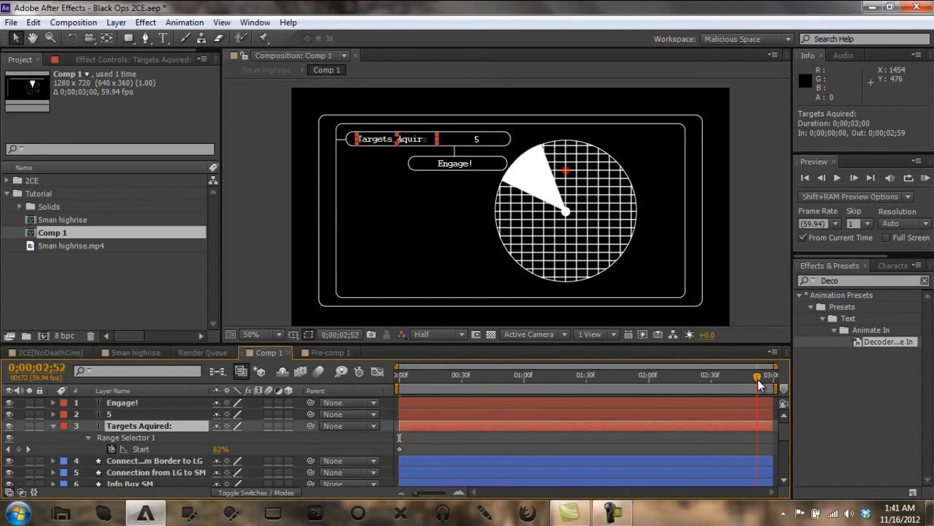
left_click(223, 447)
type("100")
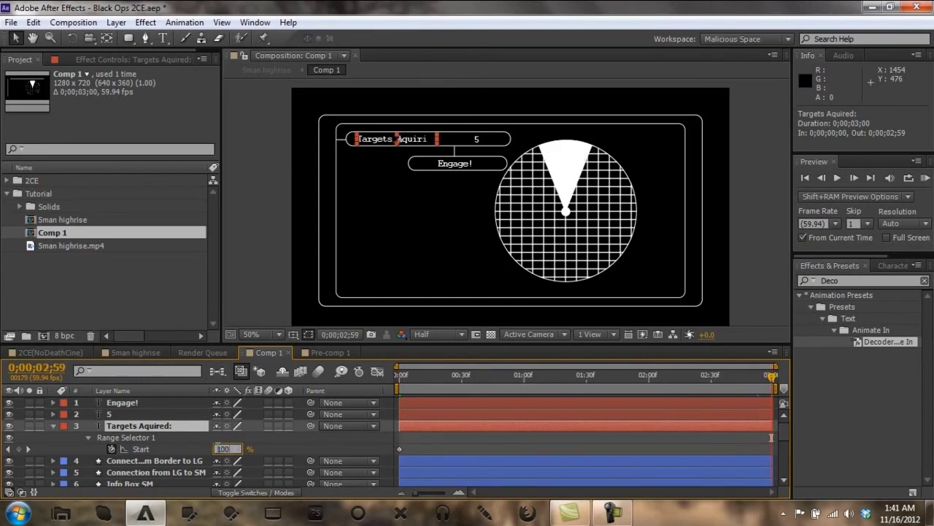
key("Return")
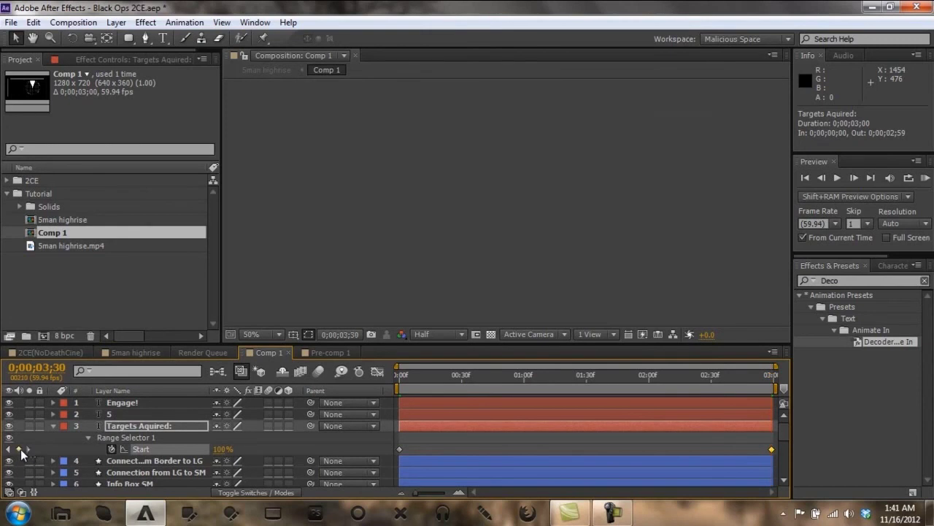
Move the 100% Start keyframe to 0;00;01;00 and RAM preview the decode animation
left_click(20, 449)
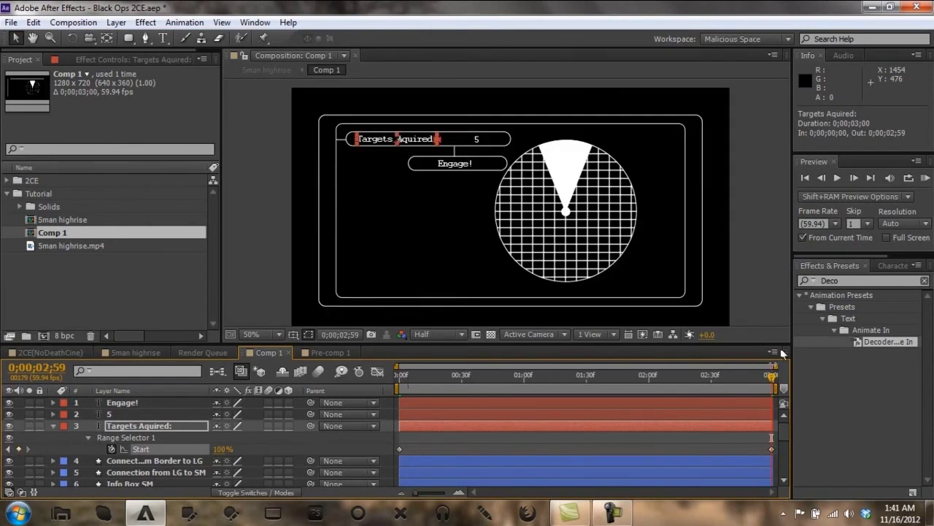
mouse_move(772, 380)
left_mouse_down()
mouse_move(409, 389)
mouse_move(524, 406)
left_mouse_up()
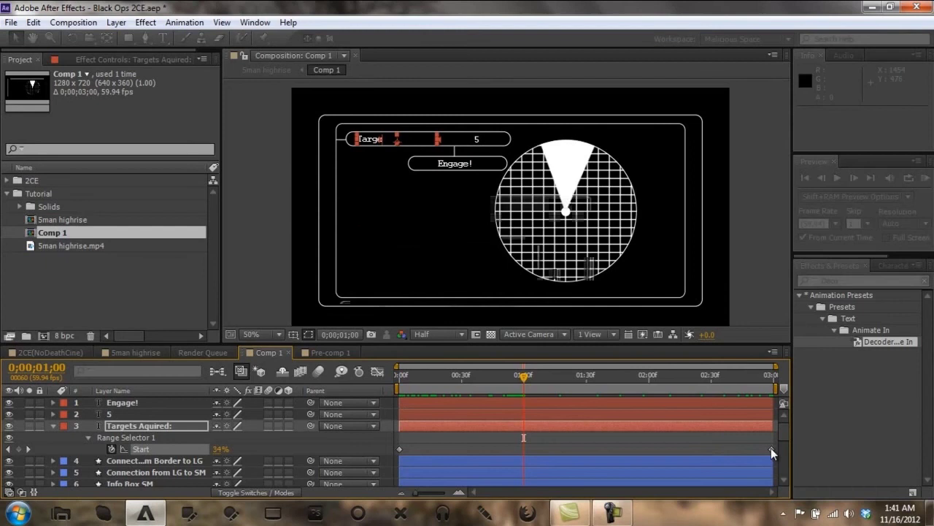
left_click_drag(771, 447, 531, 449)
left_click(484, 440)
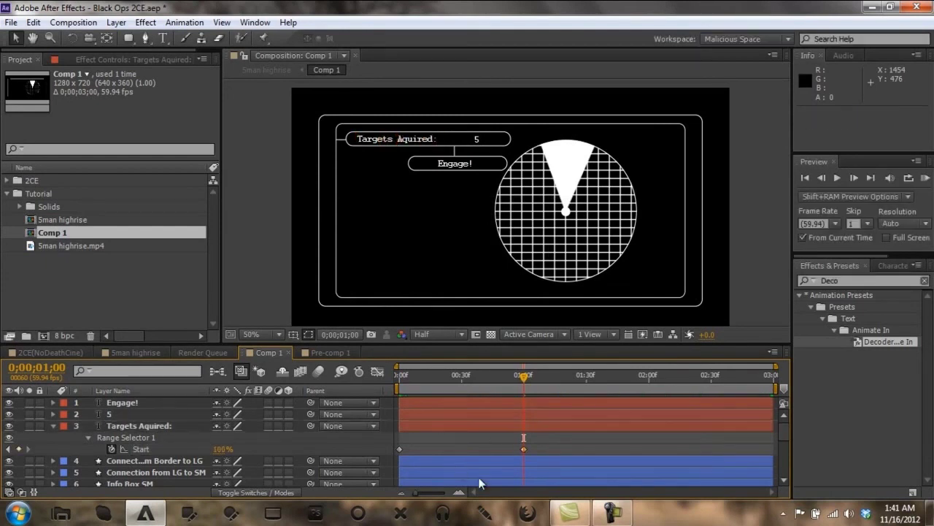
key("KP_0")
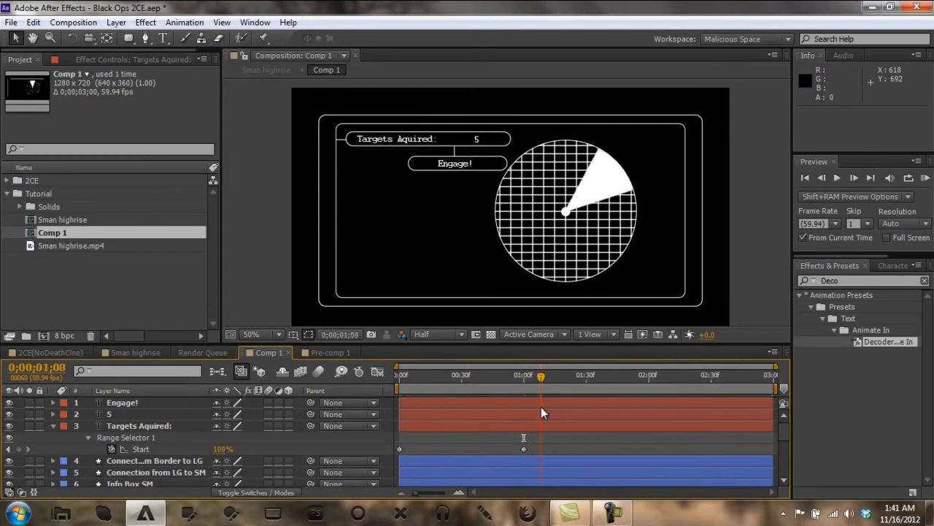
Reveal Targets Aquired:'s keyframed properties again and return to the one-second keyframe
left_click(53, 426)
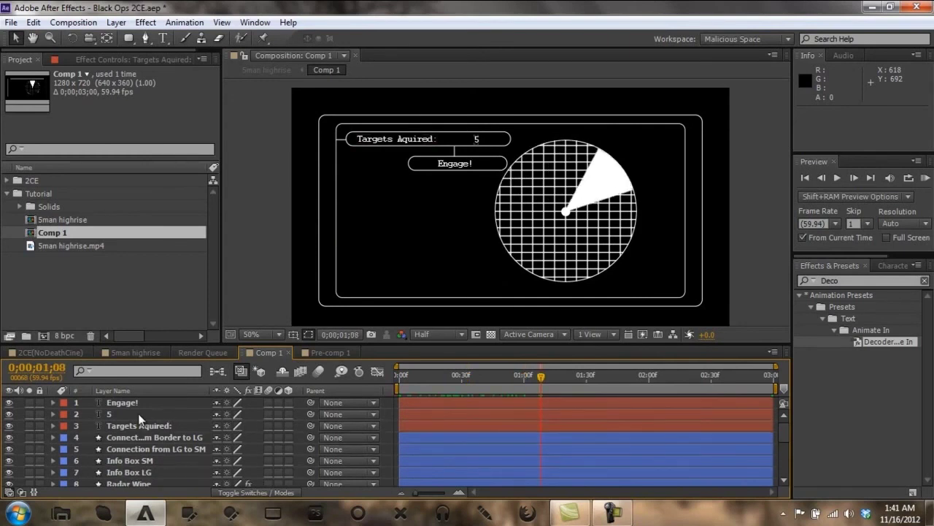
left_click(117, 414)
left_click(123, 427)
key("u")
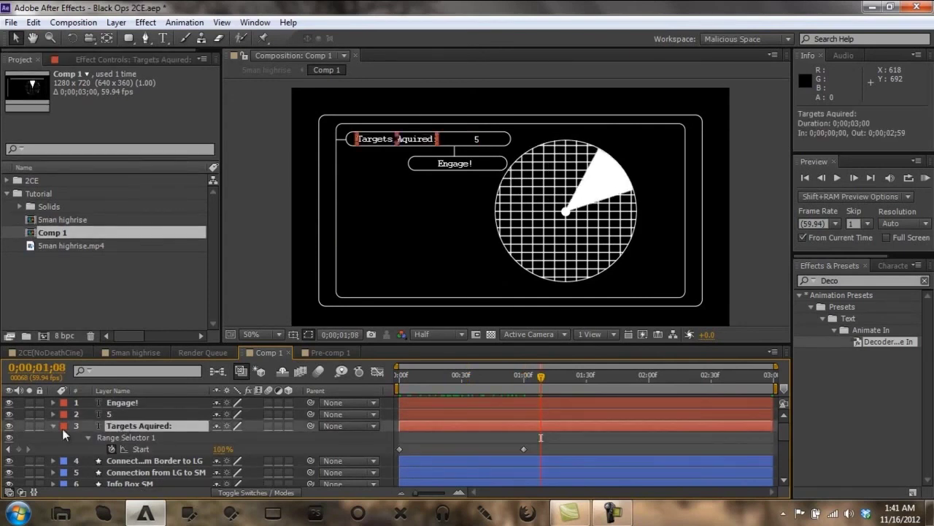
left_click(8, 449)
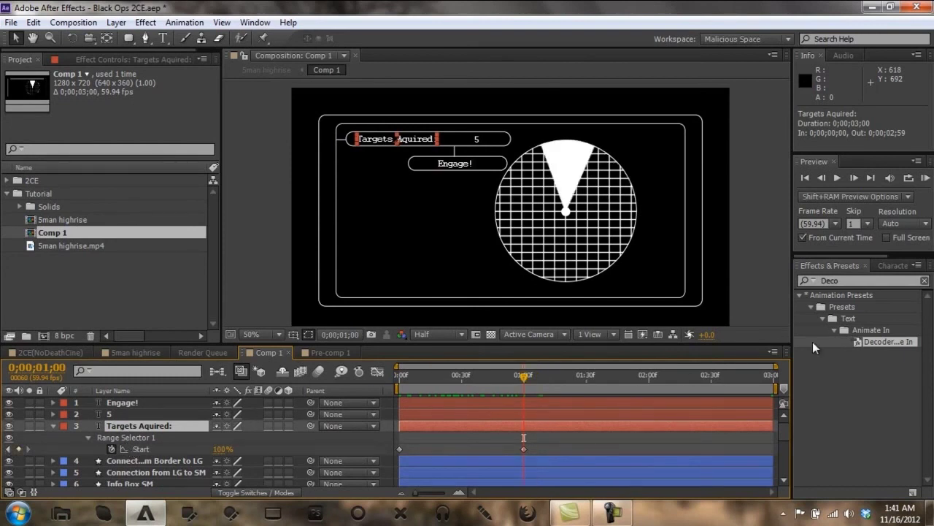
Give layer 5 Start keyframes at 0% at 0;00;01;00 and 100% at 0;00;01;30
left_click(131, 414)
key("Return")
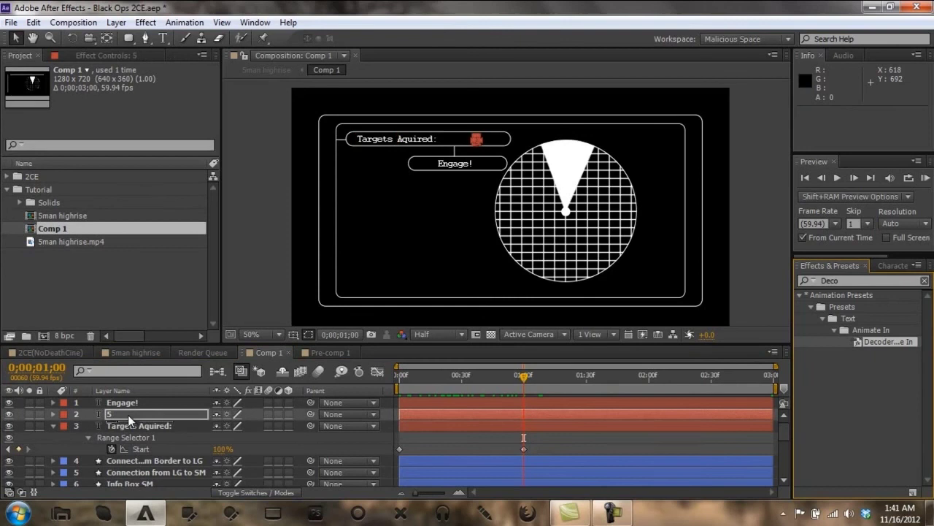
key("Return")
key("ctrl+v")
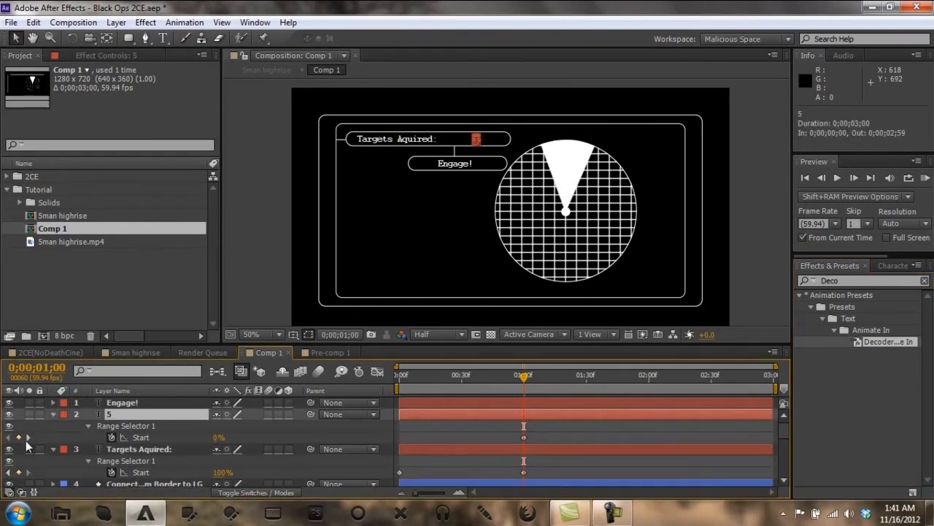
left_click(26, 438)
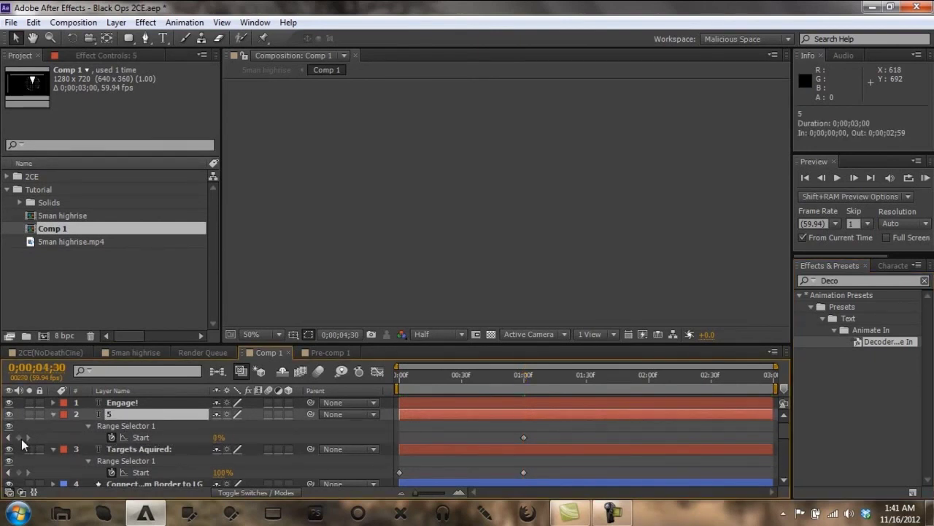
left_click(9, 437)
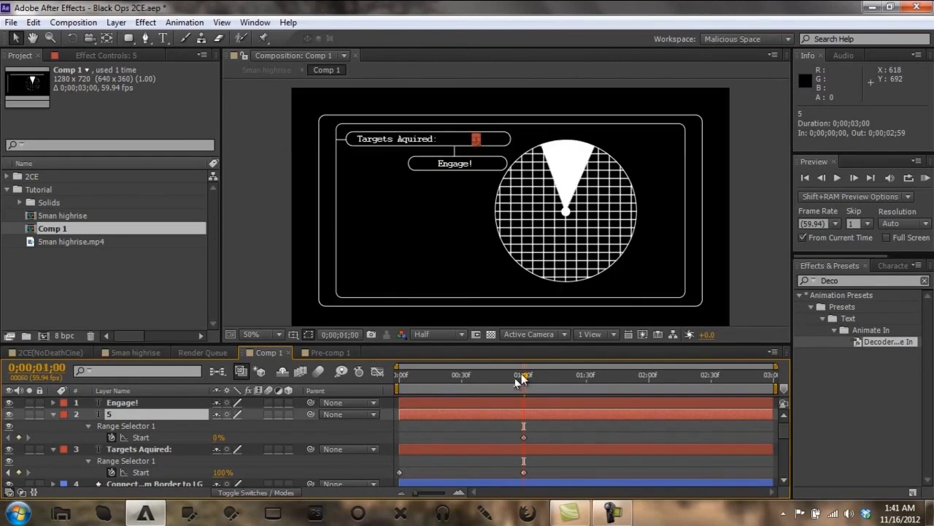
left_click_drag(521, 373, 583, 389)
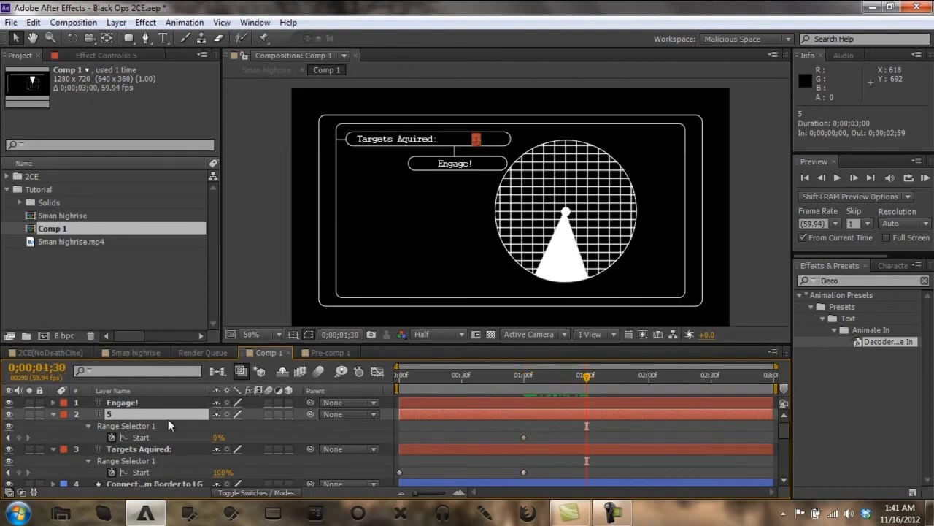
left_click_drag(210, 440, 219, 440)
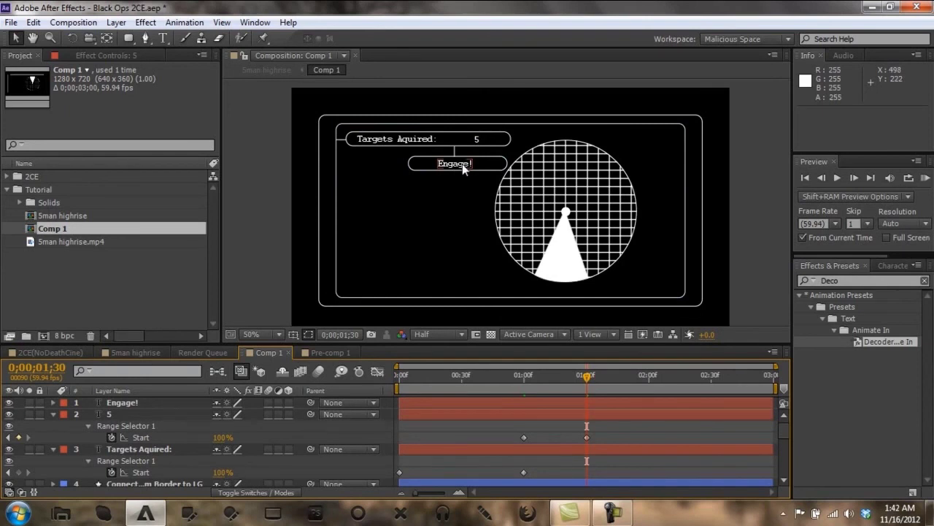
left_click(52, 427)
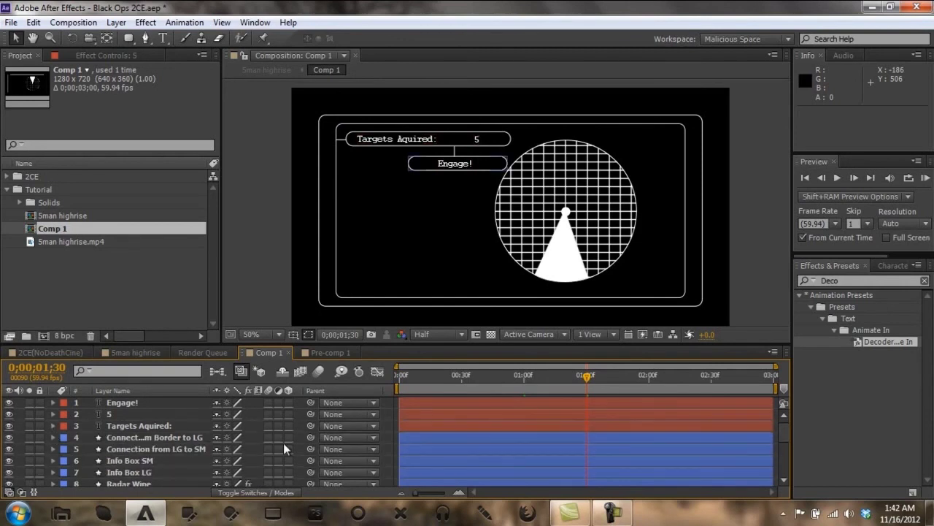
left_click(387, 407)
left_click(387, 421)
left_click(613, 515)
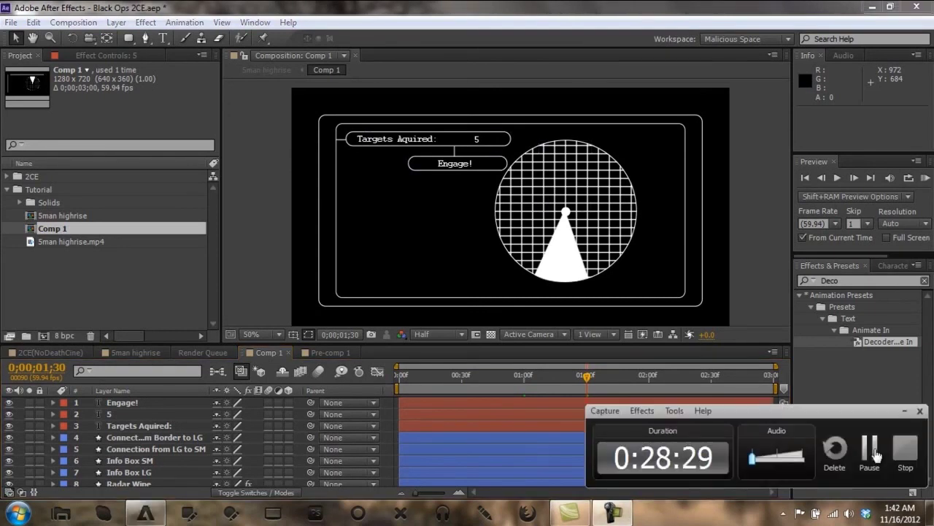
Stop the recording and scroll the creator's YouTube community page on Facebook
left_click(899, 453)
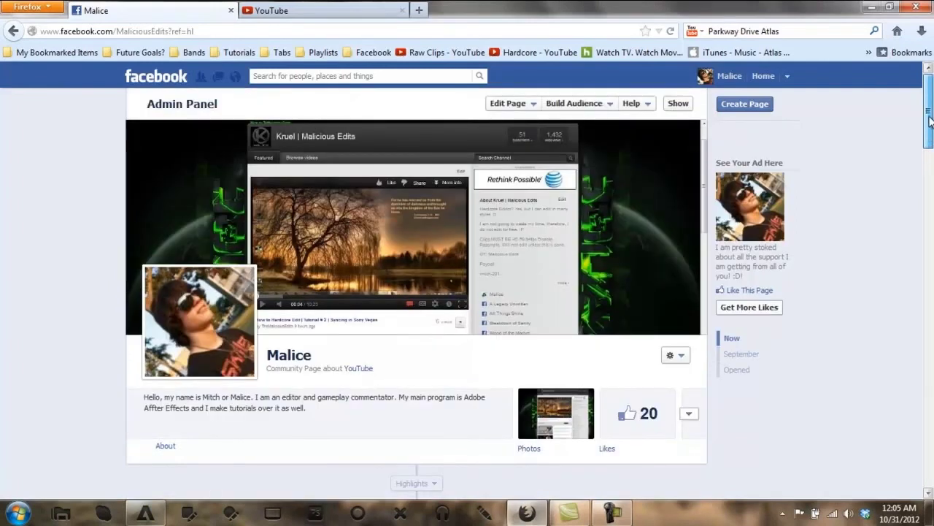
mouse_move(929, 121)
left_mouse_down()
mouse_move(930, 164)
mouse_move(930, 118)
left_mouse_up()
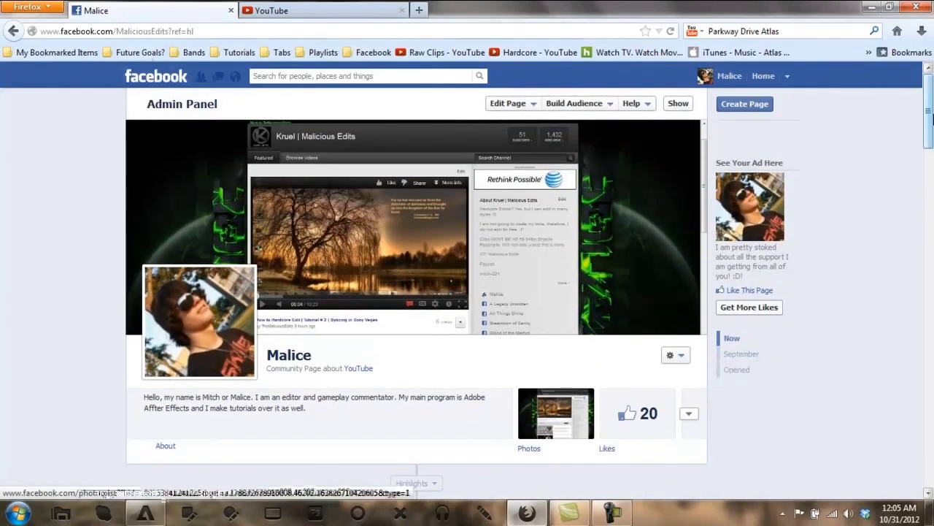
mouse_move(930, 89)
left_mouse_down()
mouse_move(930, 157)
mouse_move(930, 87)
left_mouse_up()
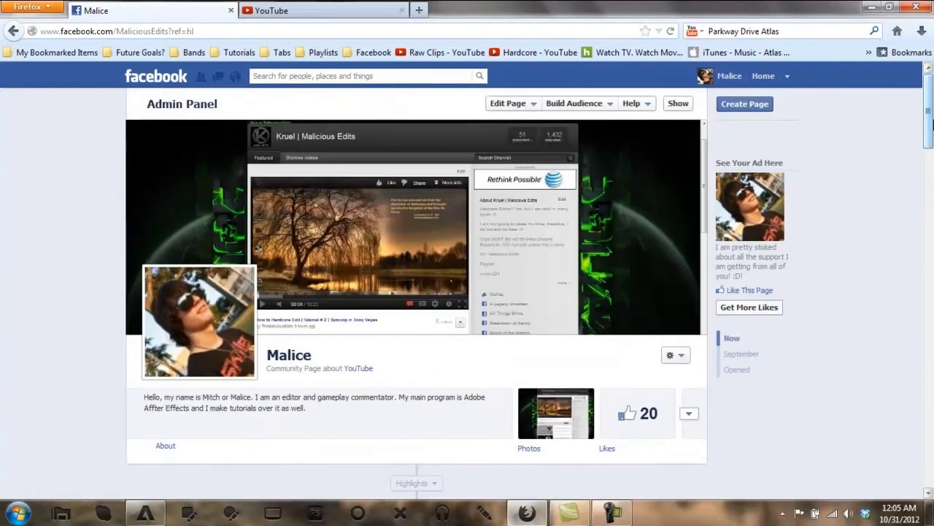